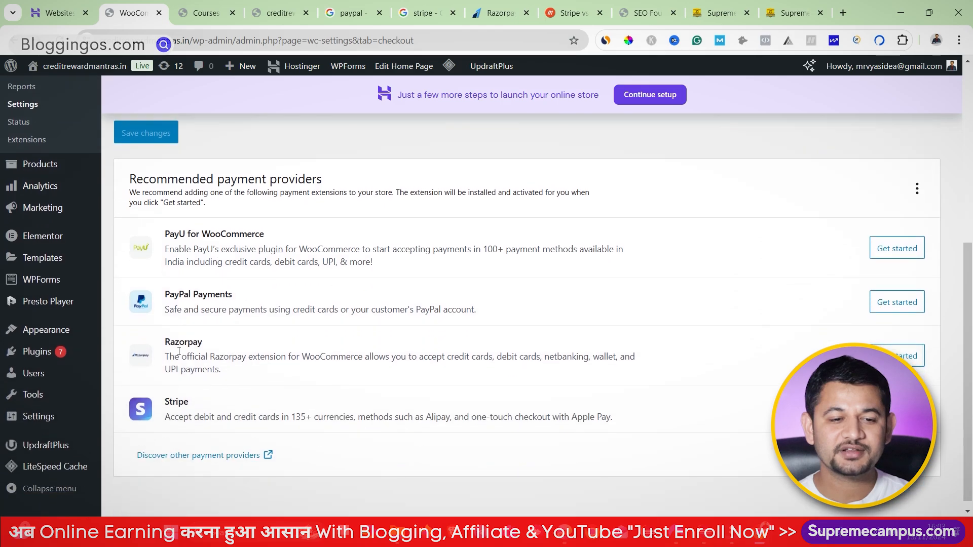
# Step: Install and activate the PayPal Payments extension from the recommended payment providers
pyautogui.moveTo(164, 295); pyautogui.dragTo(234, 295)
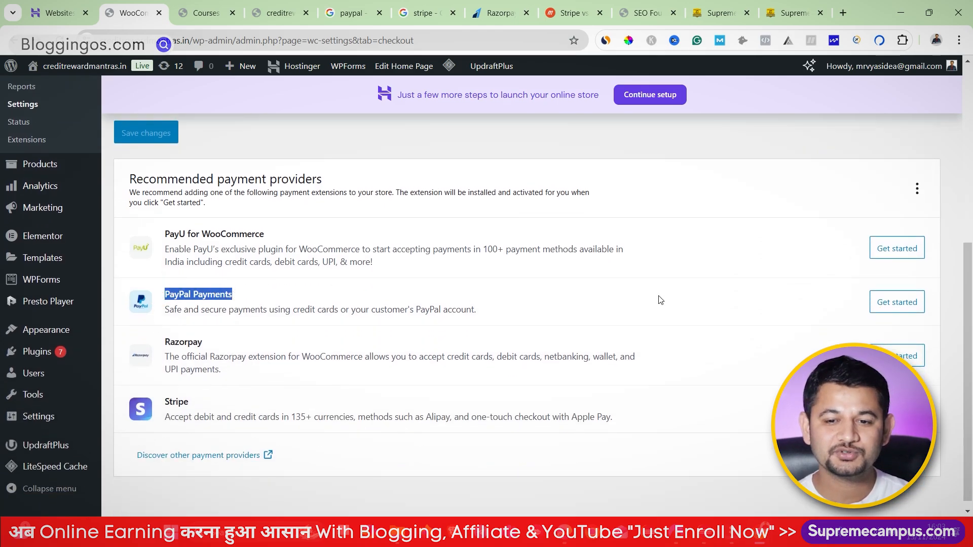
pyautogui.click(905, 305)
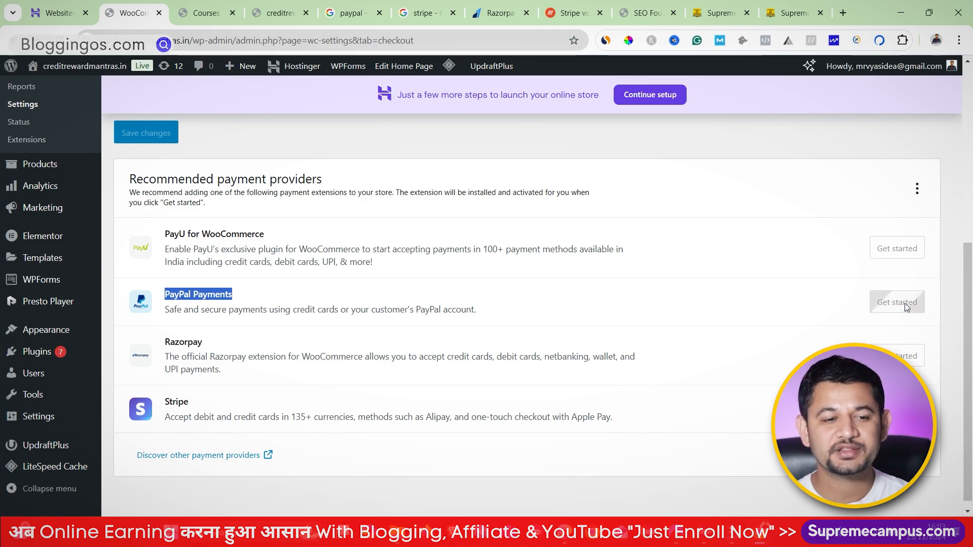
# Step: Open the Add Plugins page in a new tab and search for "paypal" to check the WooCommerce PayPal Payments plugin
pyautogui.moveTo(34, 351)
pyautogui.rightClick(137, 372)
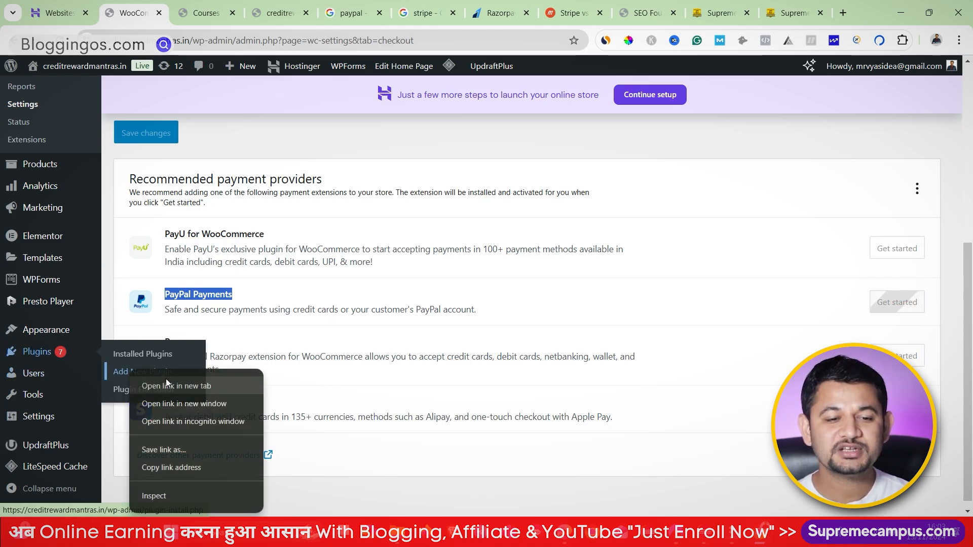
pyautogui.click(169, 383)
pyautogui.click(215, 6)
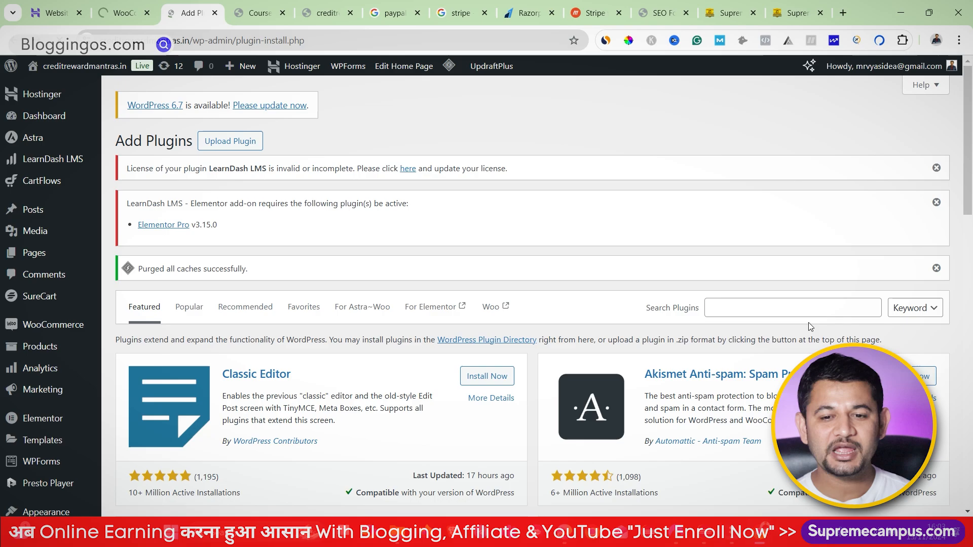
pyautogui.click(808, 311)
pyautogui.write('paypal')
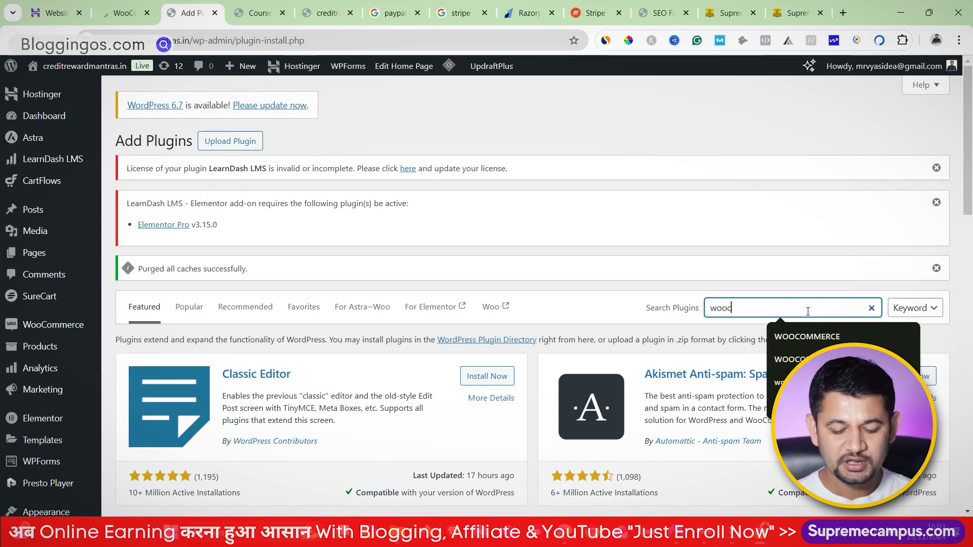
pyautogui.moveTo(738, 308); pyautogui.dragTo(684, 309)
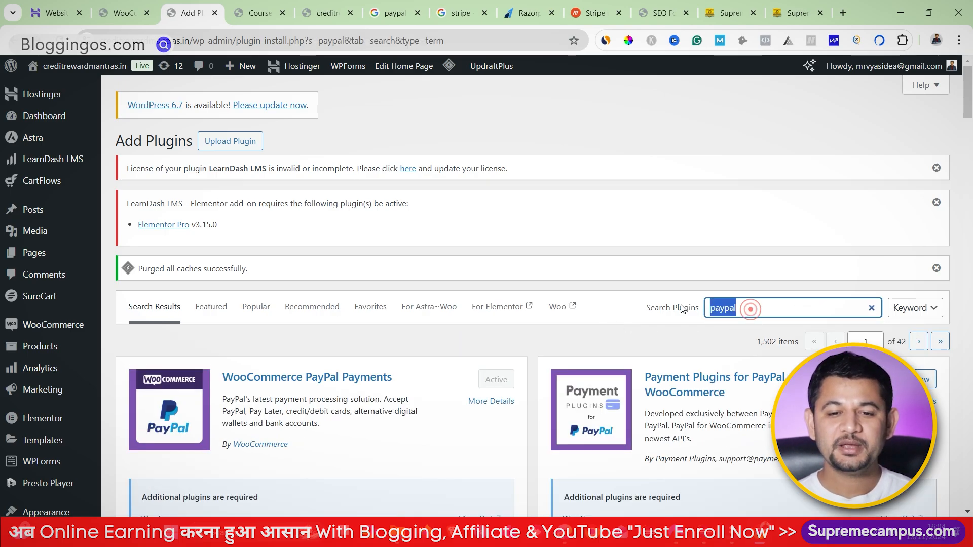
pyautogui.scroll(-1, 252, 329)
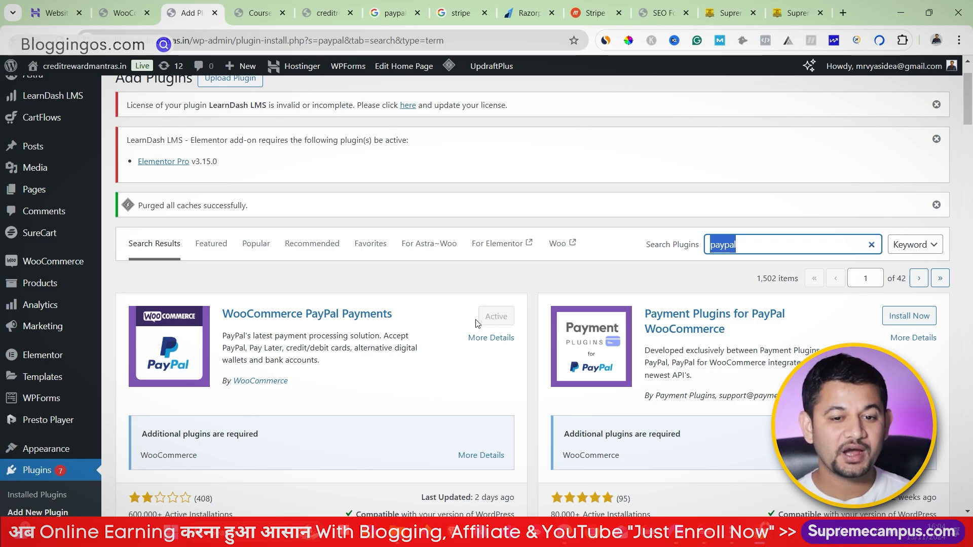
# Step: Return to the PayPal account setup in the WooCommerce settings and start activating PayPal with Standard Card Processing
pyautogui.click(133, 7)
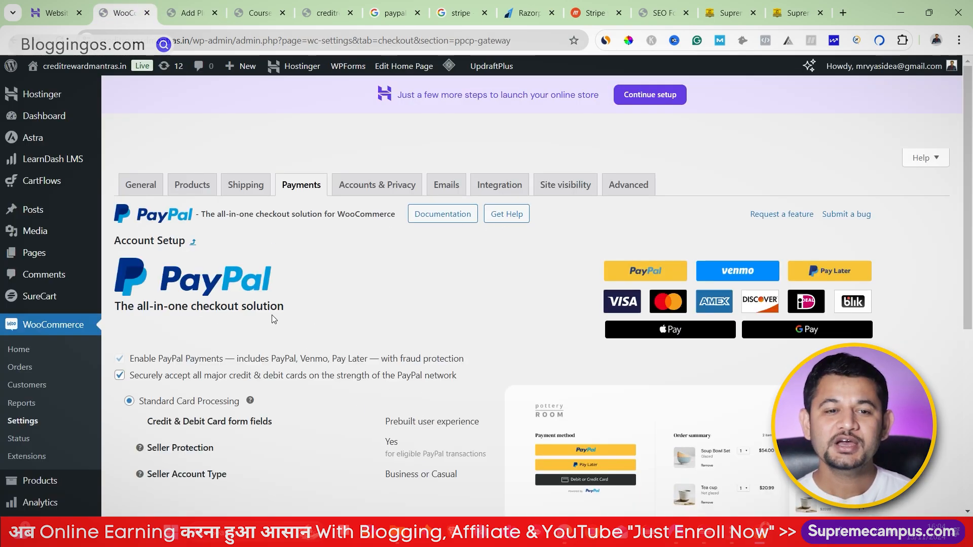
pyautogui.scroll(-3, 131, 278)
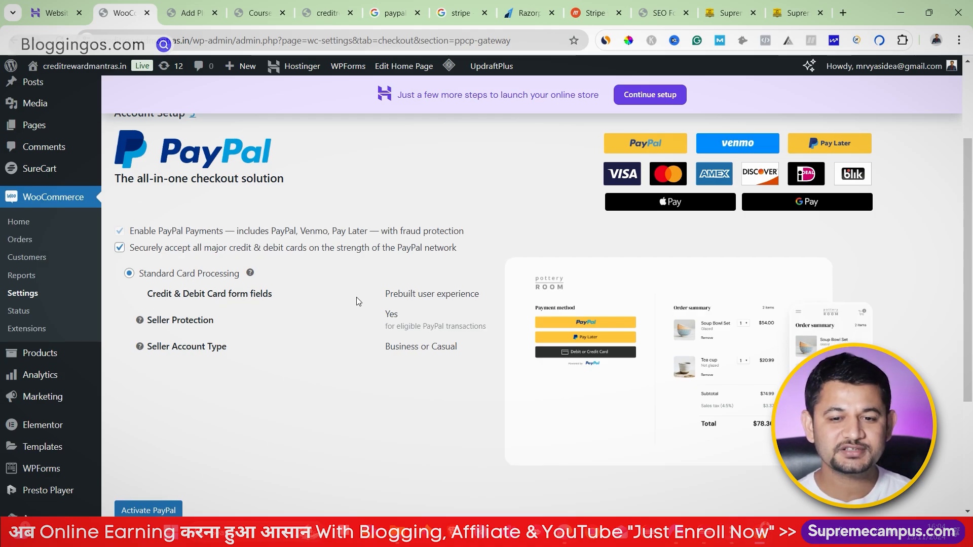
pyautogui.scroll(-1, 356, 297)
pyautogui.scroll(-1, 150, 450)
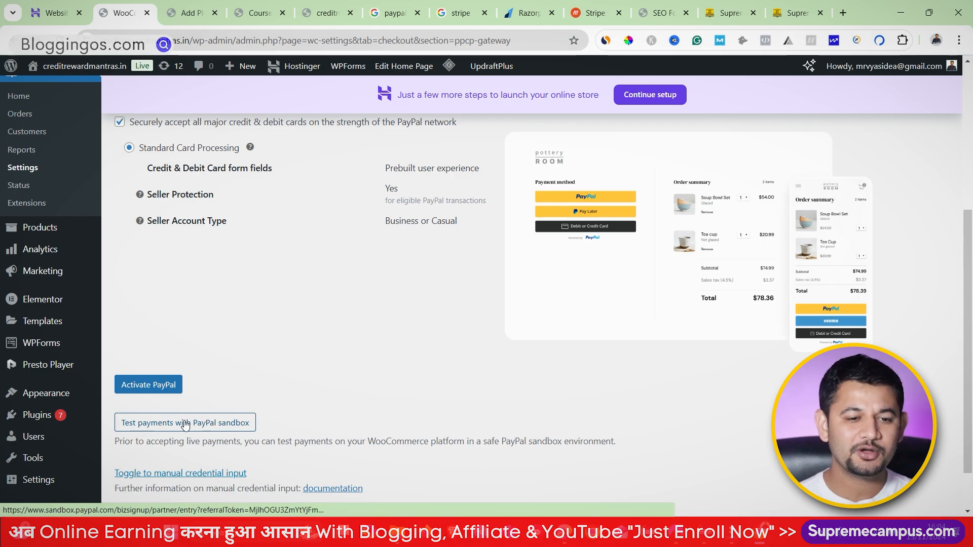
pyautogui.click(162, 382)
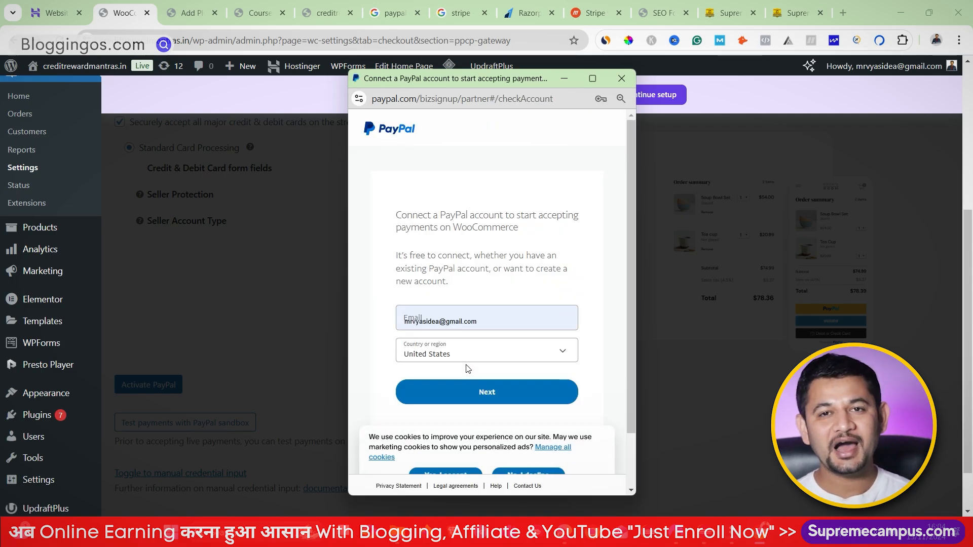
# Step: Choose United Kingdom as the PayPal account's country and log in, requesting the one-time code by text message
pyautogui.click(439, 352)
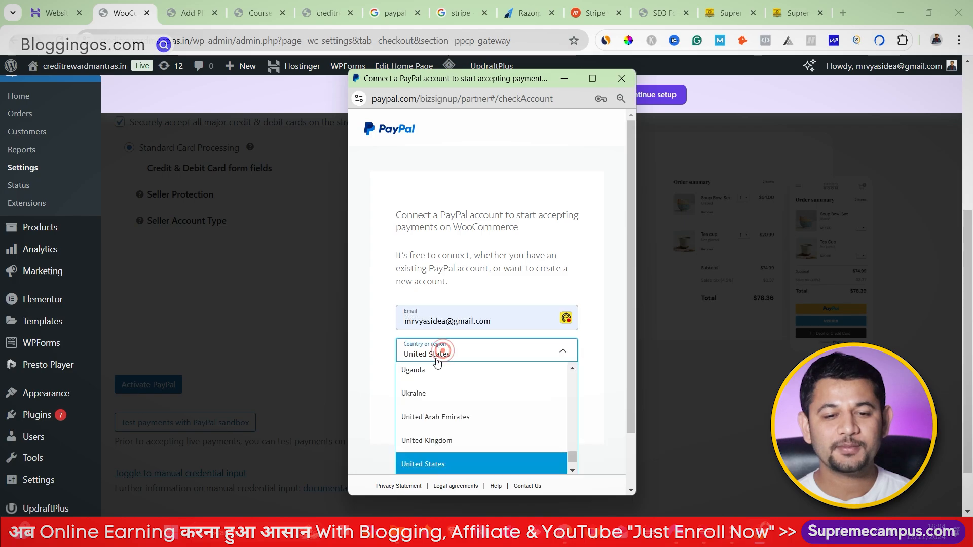
pyautogui.click(435, 440)
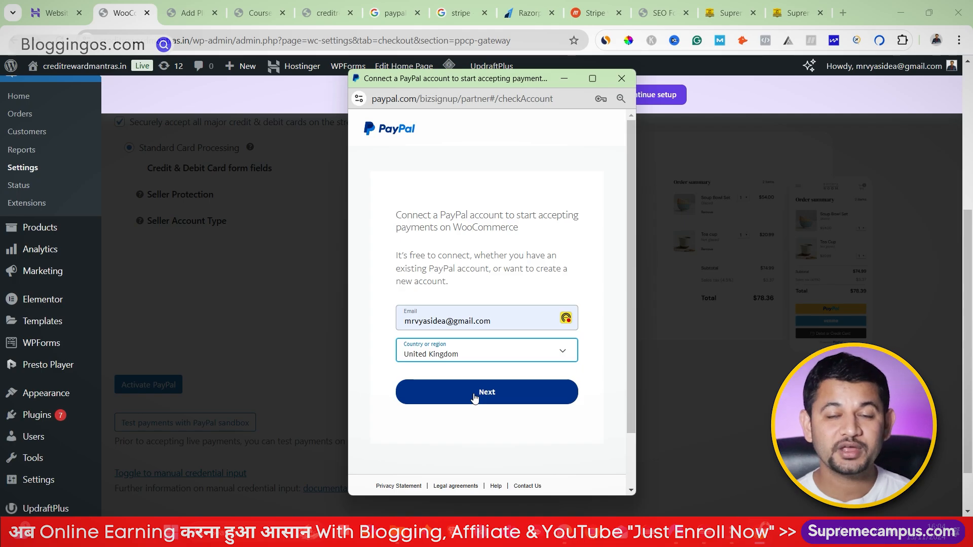
pyautogui.click(475, 392)
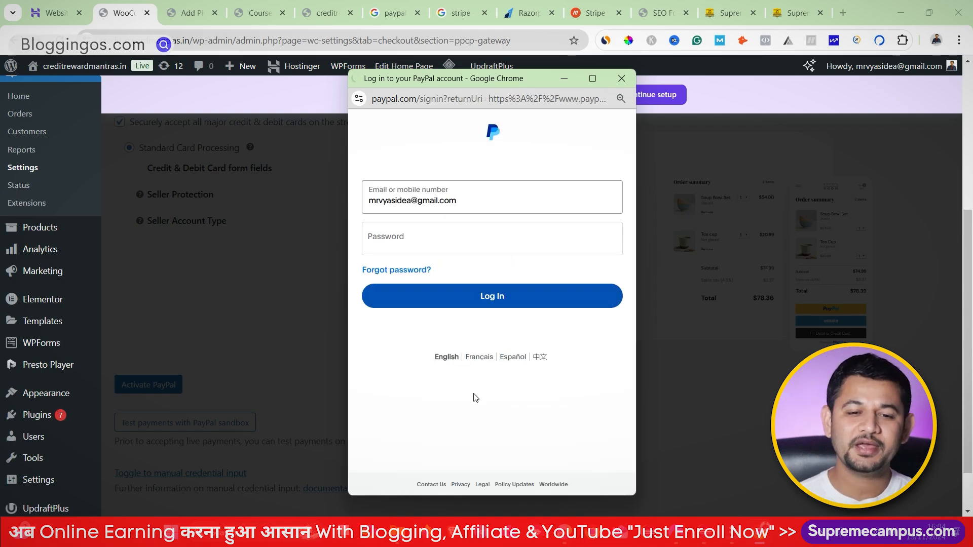
pyautogui.click(433, 299)
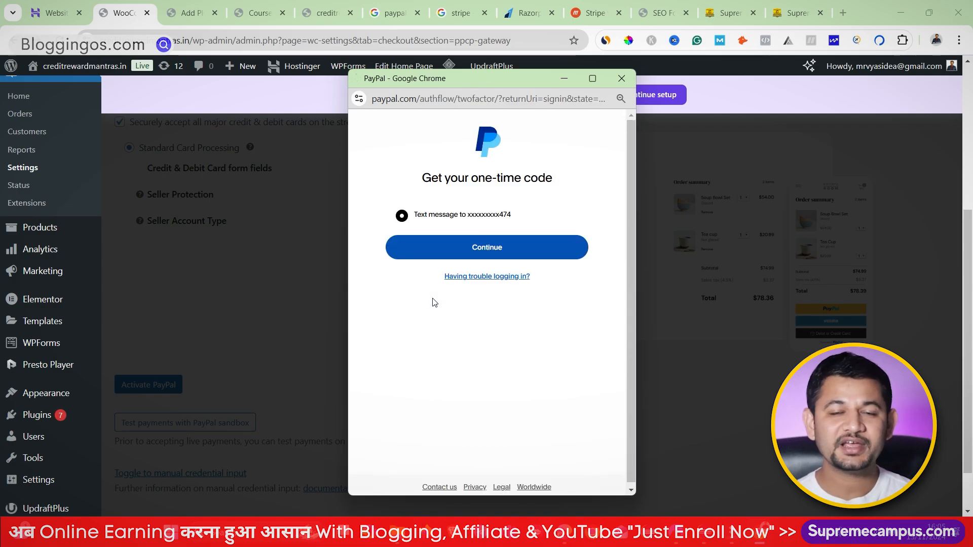
pyautogui.click(484, 253)
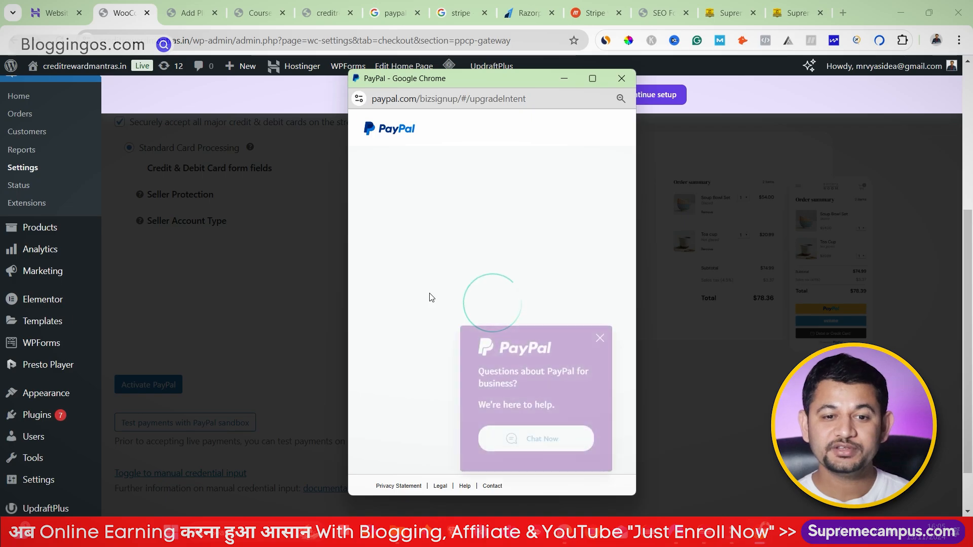
# Step: Continue with the personal PayPal account, agree to connect it with WooCommerce, and return to the store settings
pyautogui.click(601, 335)
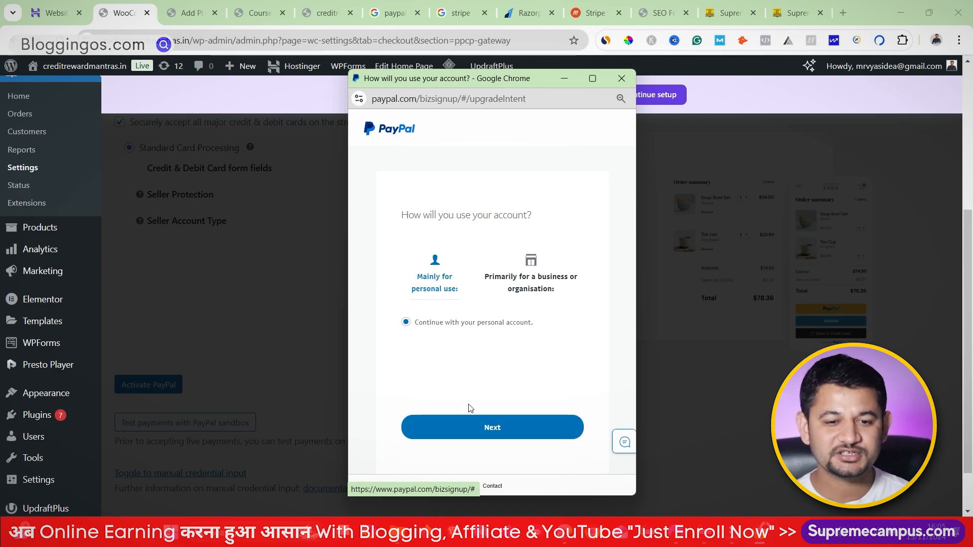
pyautogui.click(476, 422)
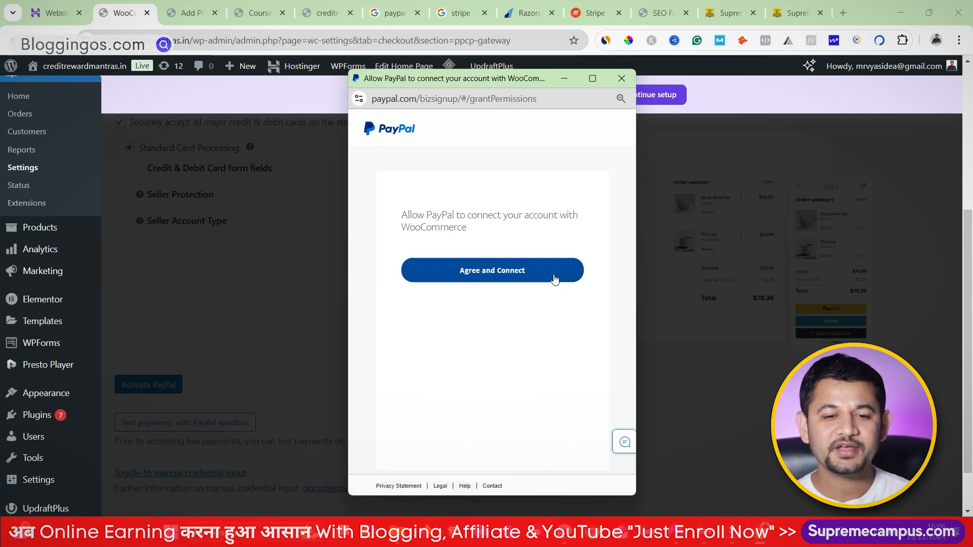
pyautogui.click(553, 270)
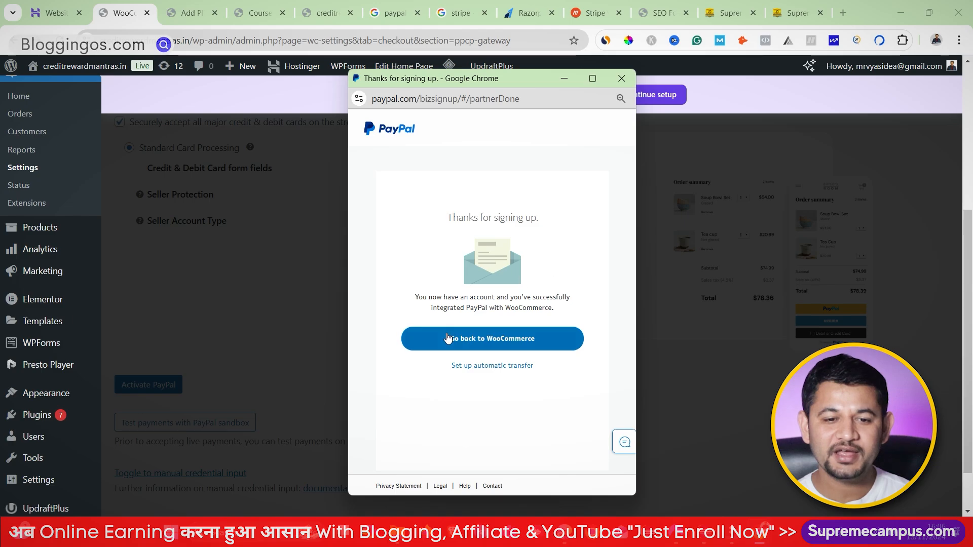
pyautogui.click(485, 340)
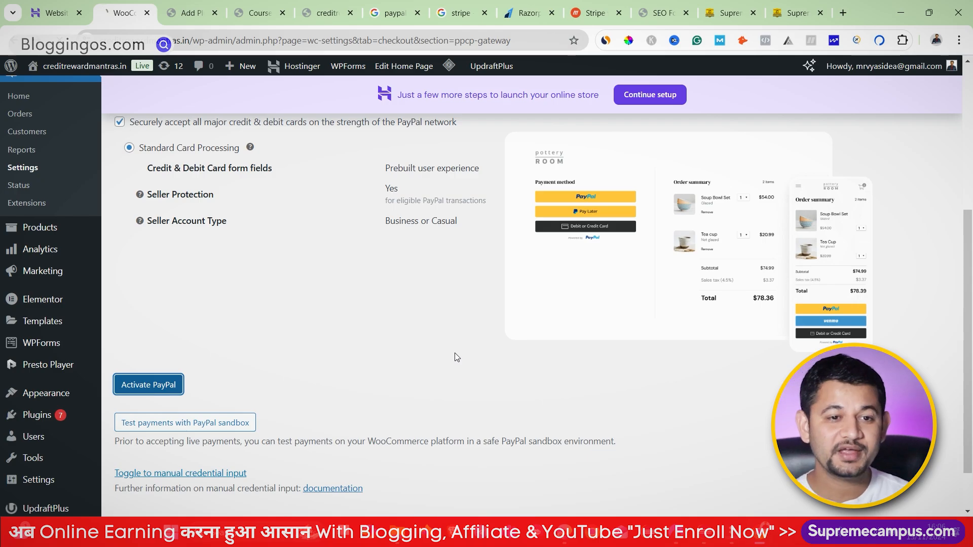
# Step: Switch to the store's checkout page in the incognito window and examine the payment methods offered for the order
pyautogui.click(254, 5)
pyautogui.click(326, 6)
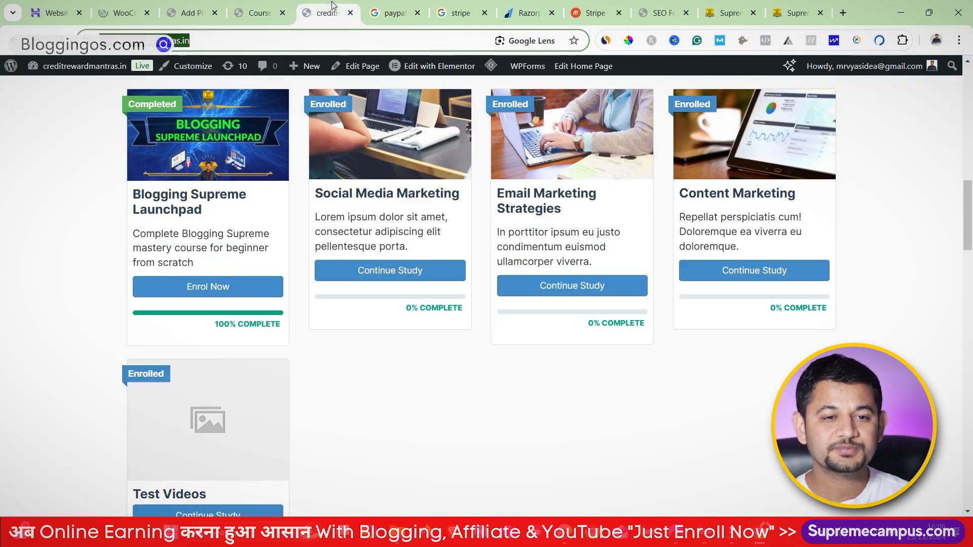
pyautogui.moveTo(765, 540)
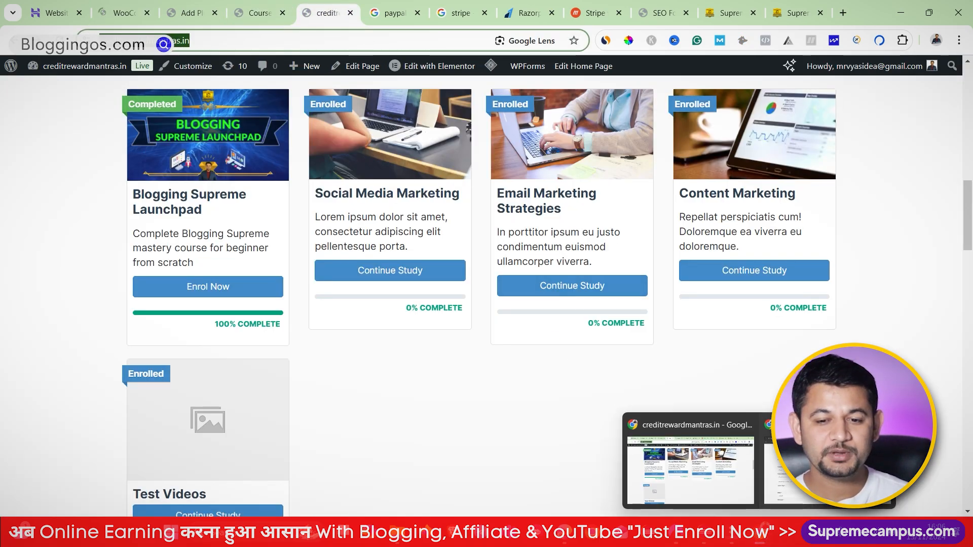
pyautogui.click(821, 468)
pyautogui.moveTo(686, 282); pyautogui.dragTo(576, 282)
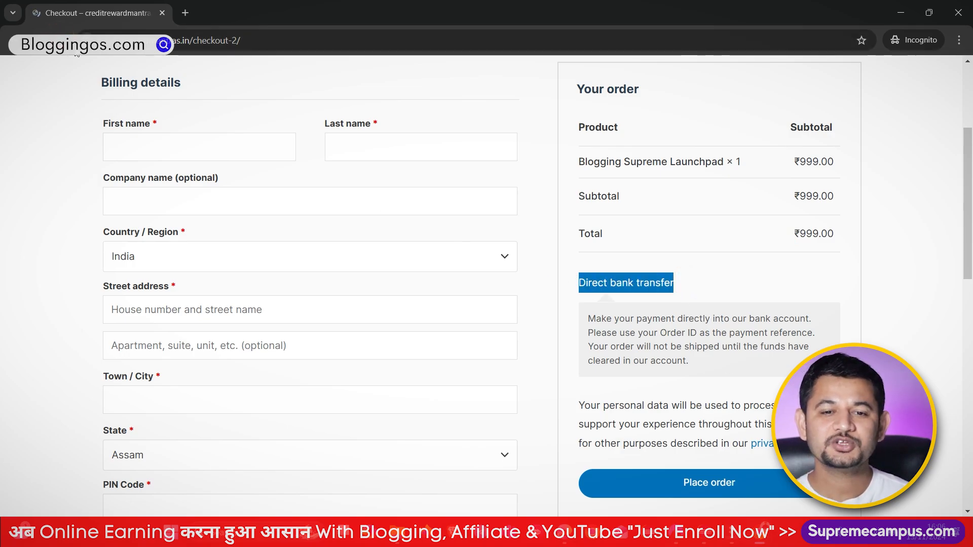
pyautogui.click(708, 393)
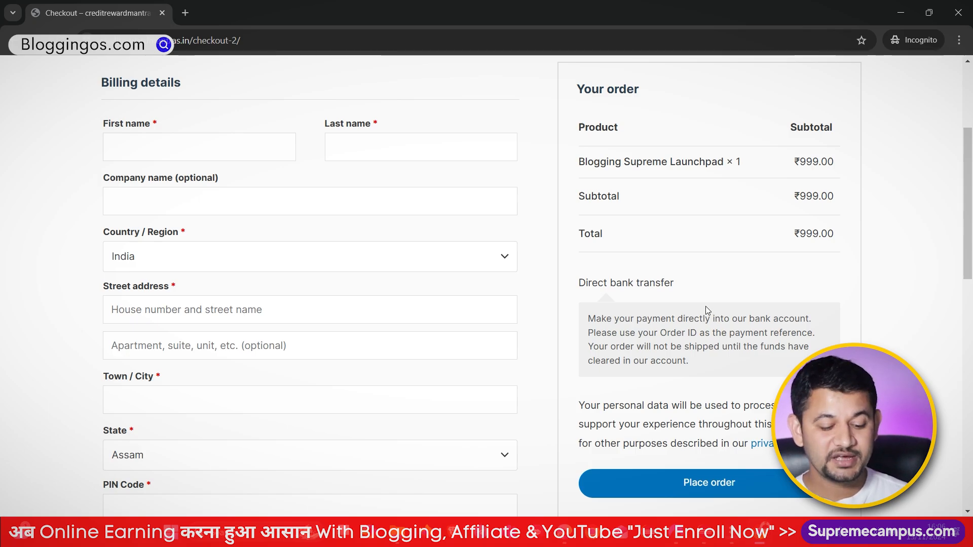
# Step: Return to the WooCommerce payment methods list and enable the PayPal method
pyautogui.hotkey('alt', 'Tab')
pyautogui.click(119, 5)
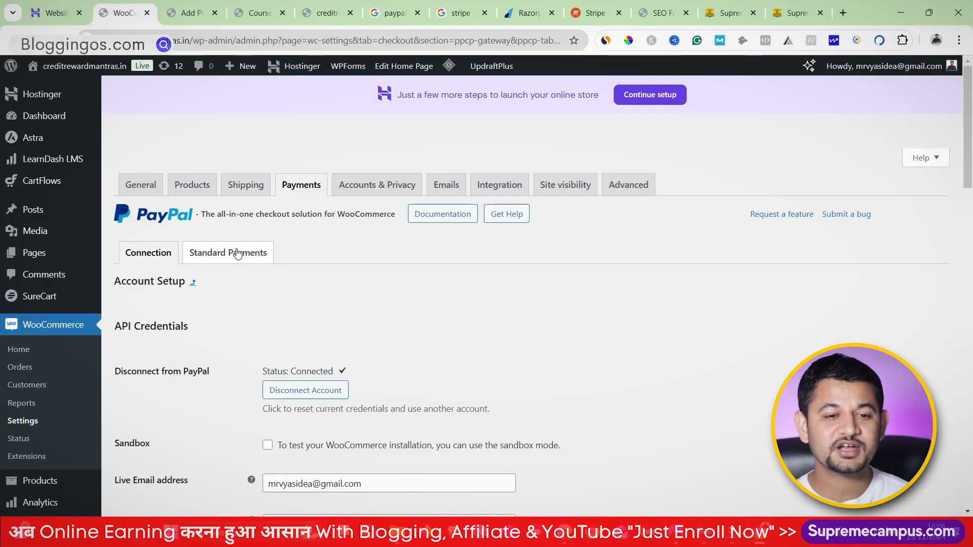
pyautogui.click(297, 187)
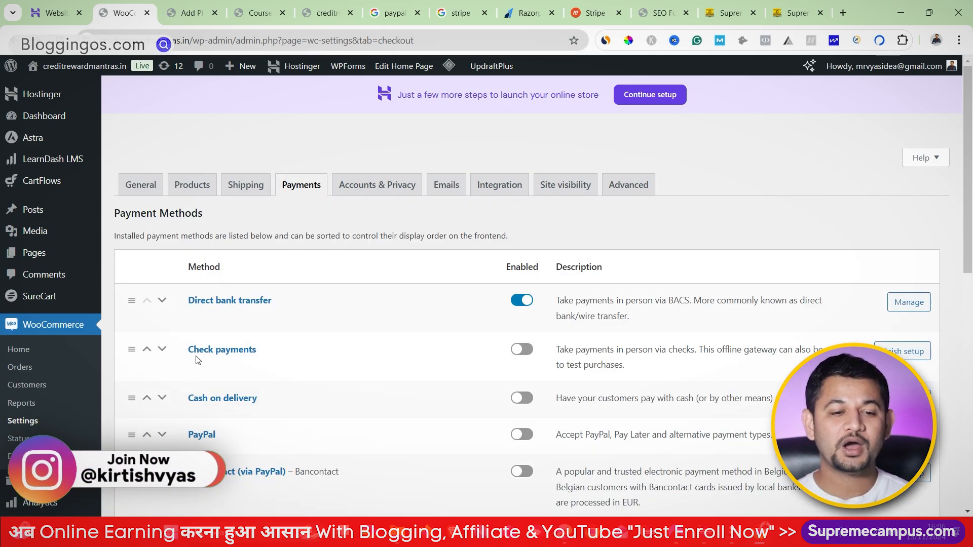
pyautogui.scroll(-1, 198, 360)
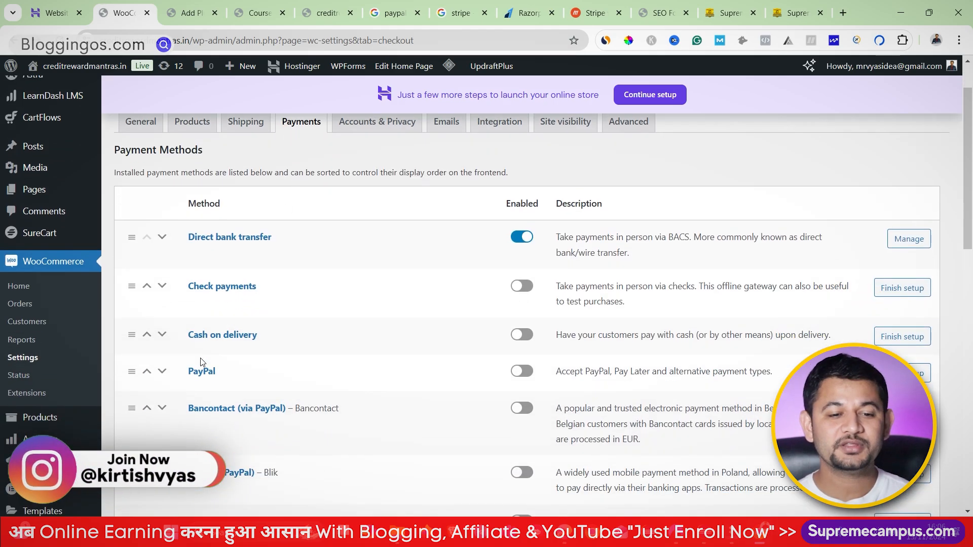
pyautogui.click(525, 371)
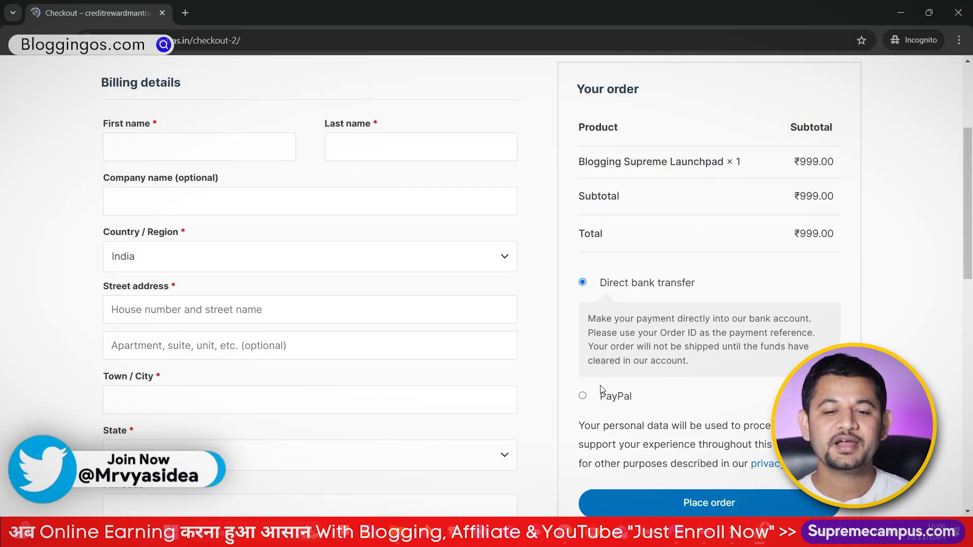
# Step: Select PayPal as the payment method on the incognito checkout page and try its Debit or Credit Card option
pyautogui.click(582, 397)
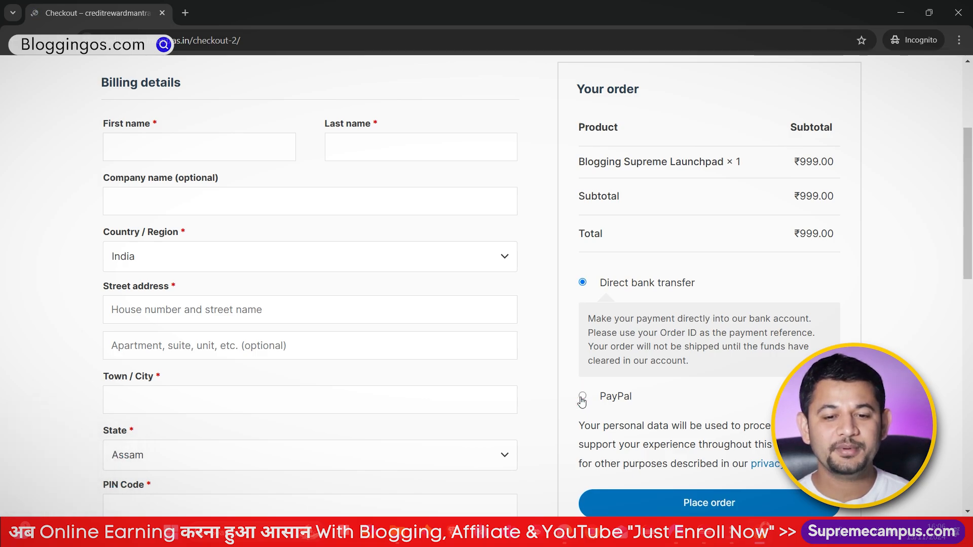
pyautogui.scroll(-1, 659, 283)
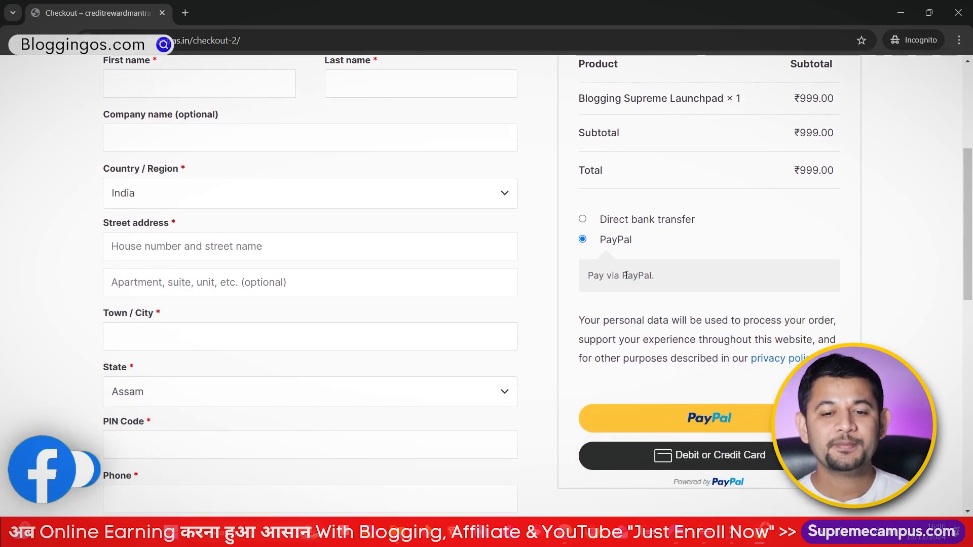
pyautogui.scroll(-1, 697, 411)
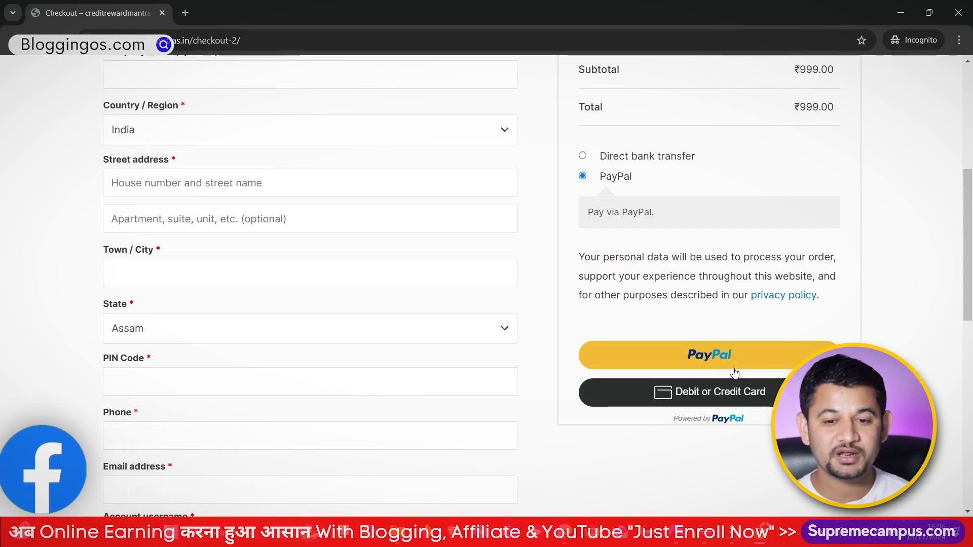
pyautogui.click(717, 393)
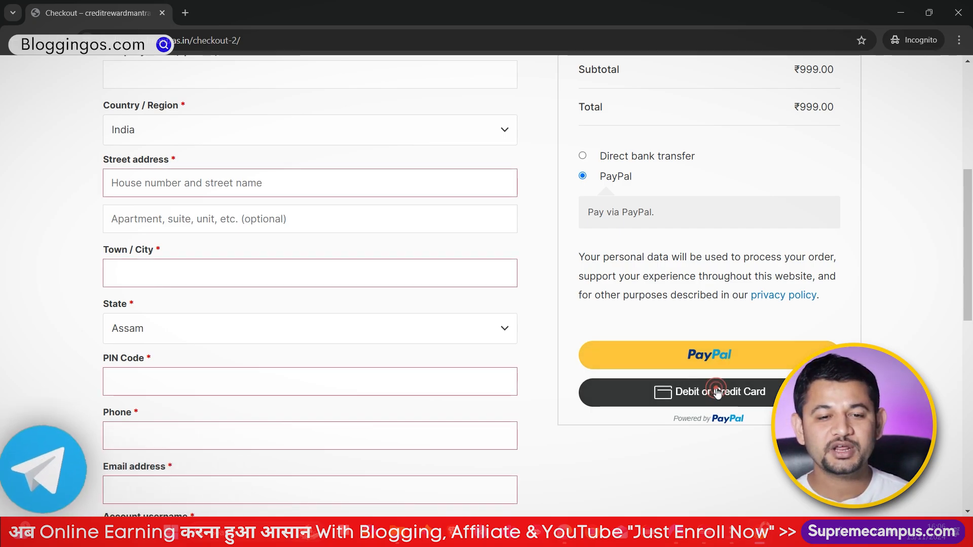
pyautogui.scroll(-5, 574, 352)
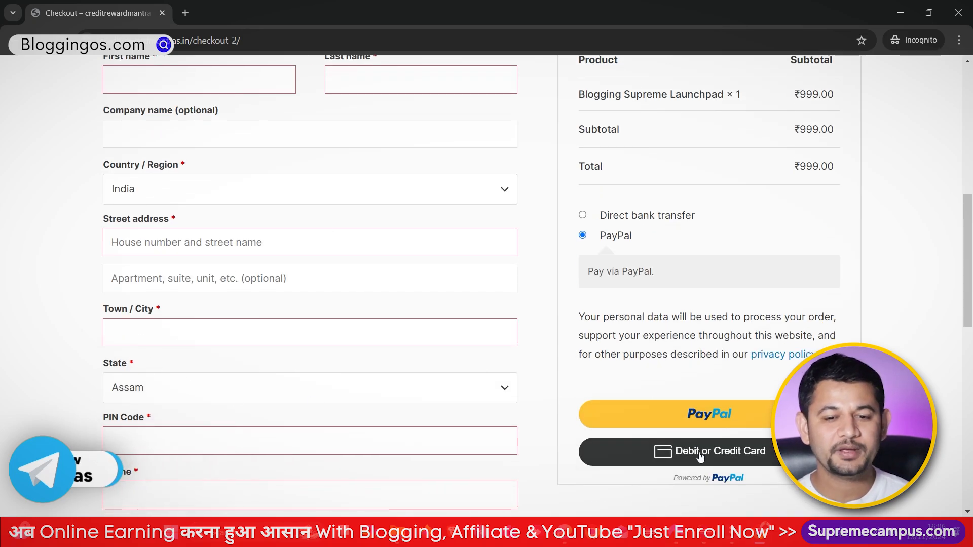
pyautogui.click(897, 17)
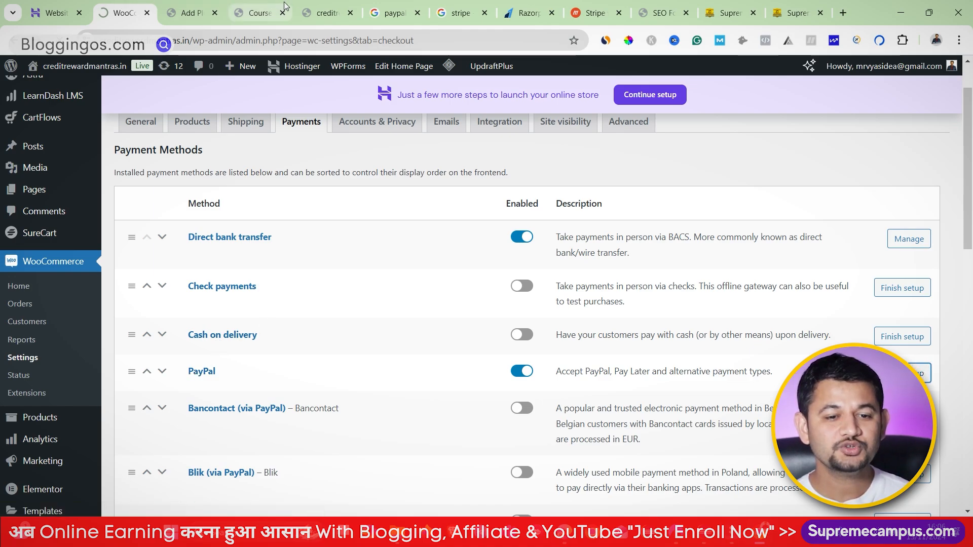
pyautogui.hotkey('alt', 'Tab')
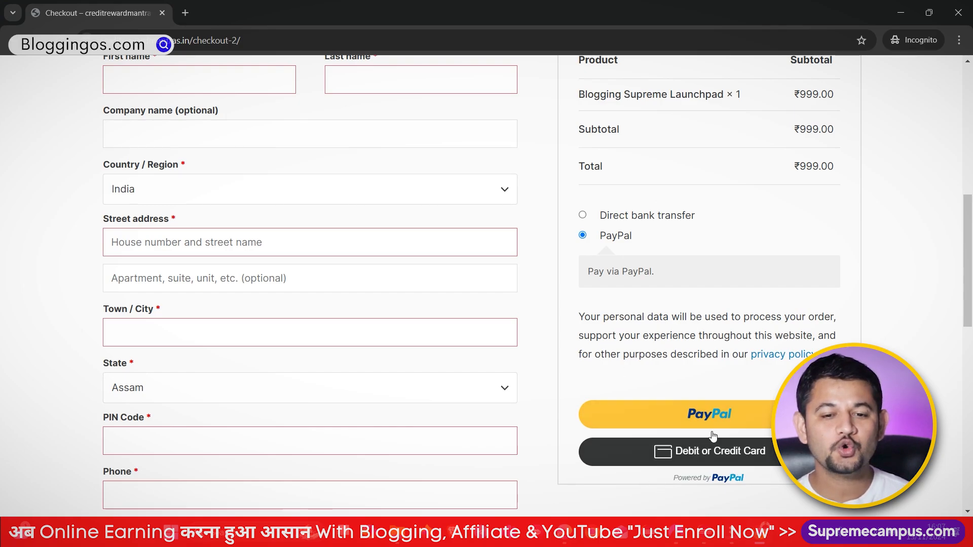
# Step: Return to the PayPal Standard Payments settings in WooCommerce and set the smart buttons' layout to Horizontal
pyautogui.hotkey('alt', 'Tab')
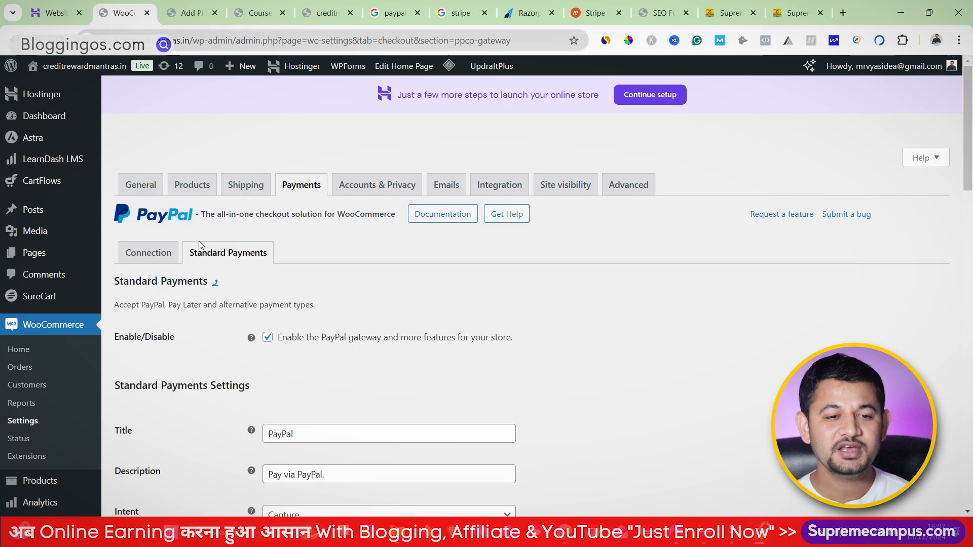
pyautogui.scroll(-5, 238, 226)
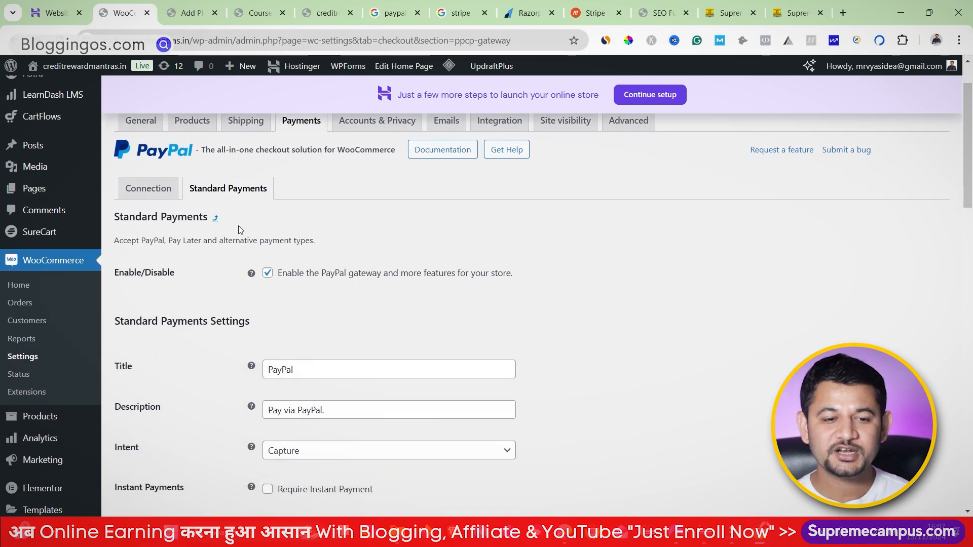
pyautogui.scroll(-7, 319, 237)
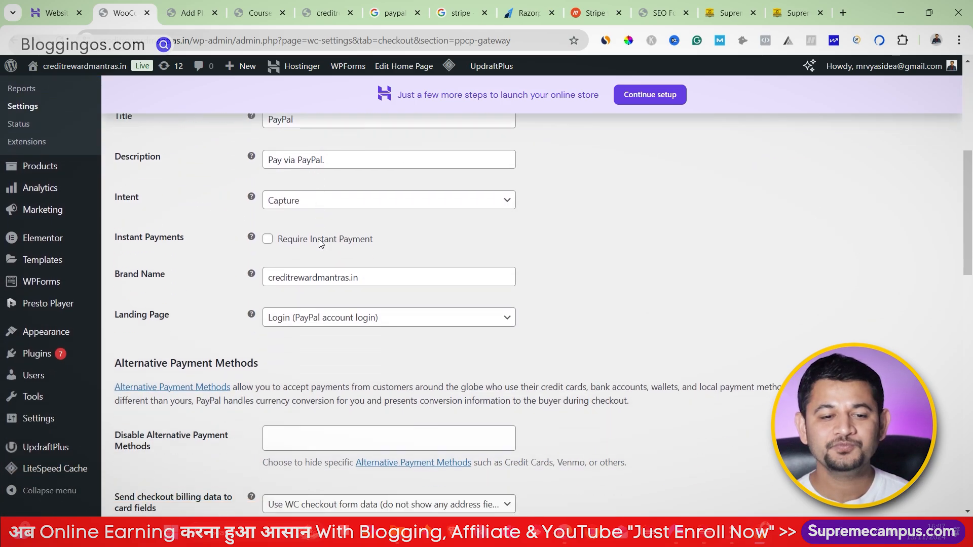
pyautogui.scroll(-6, 320, 240)
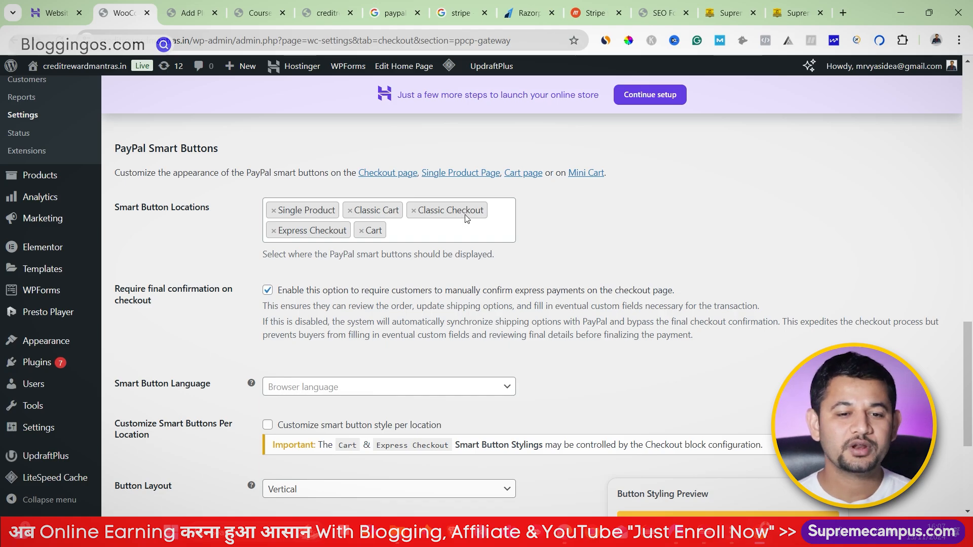
pyautogui.scroll(-4, 467, 219)
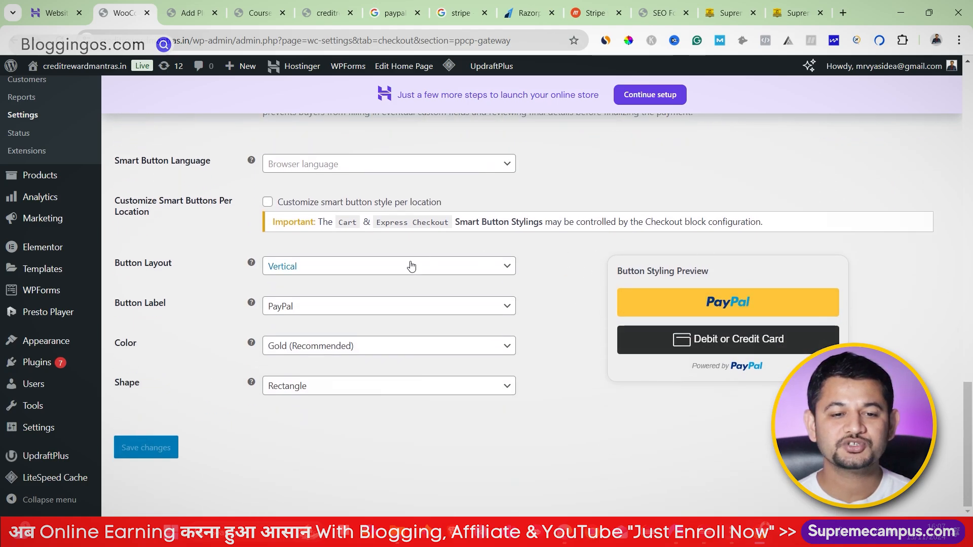
pyautogui.click(411, 266)
pyautogui.click(304, 308)
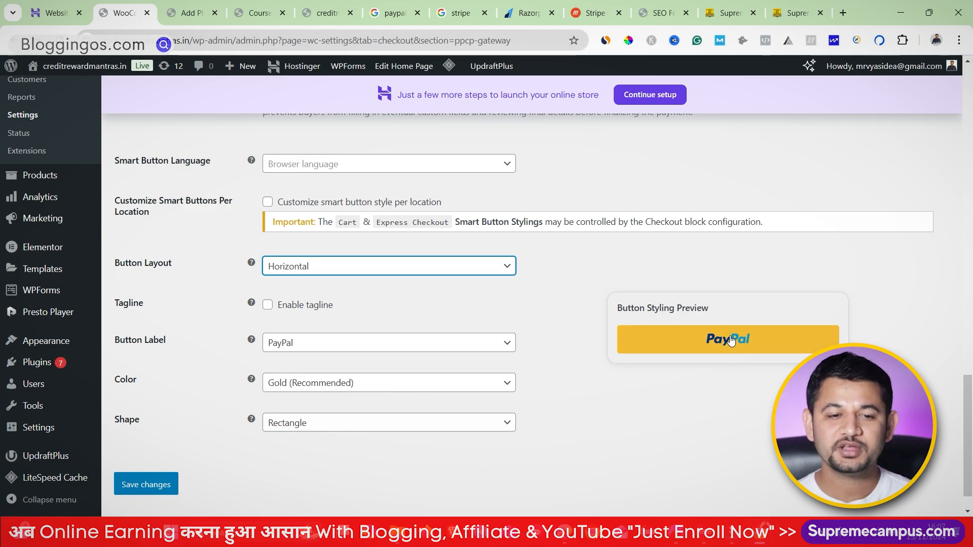
pyautogui.click(267, 305)
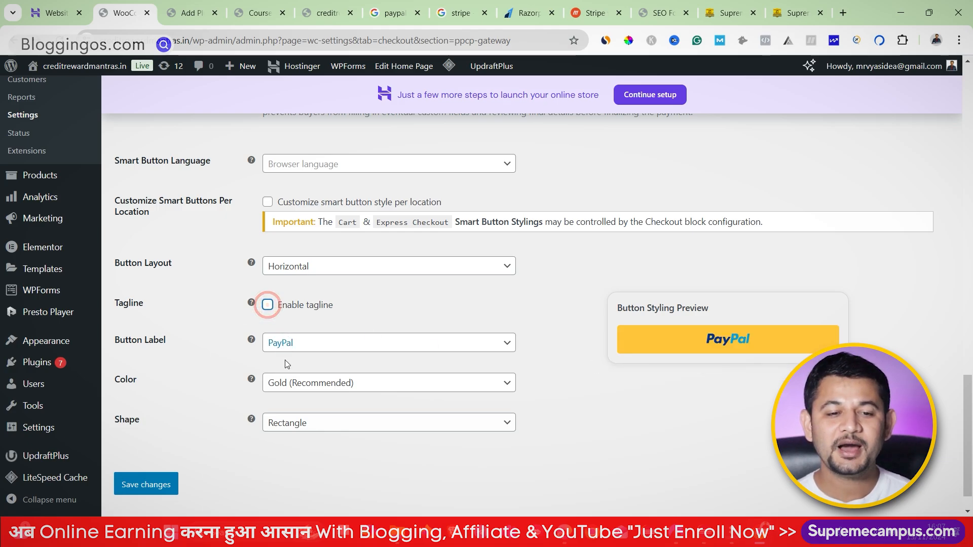
# Step: Review the PayPal gateway's enable option and other Standard Payments settings without leaving the page, and save the changes
pyautogui.scroll(15, 340, 396)
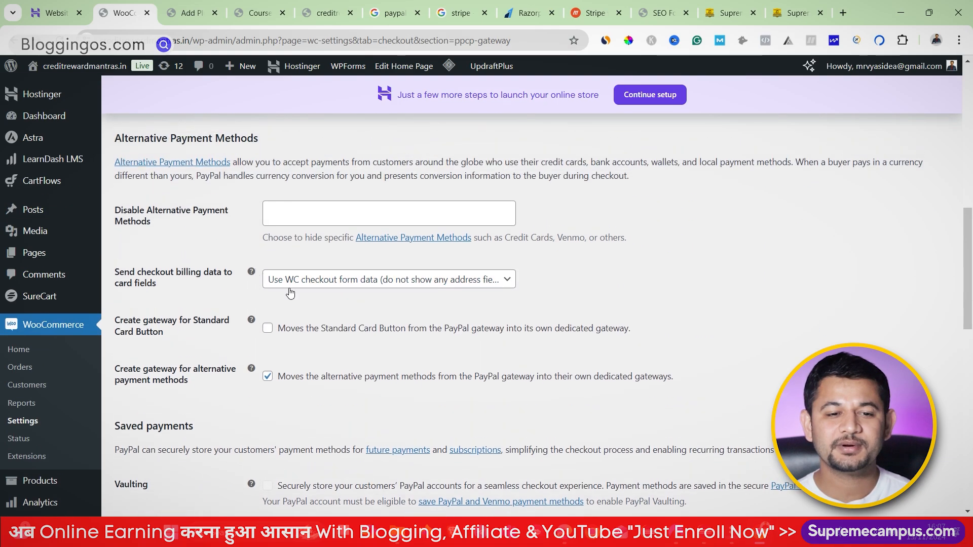
pyautogui.scroll(4, 207, 244)
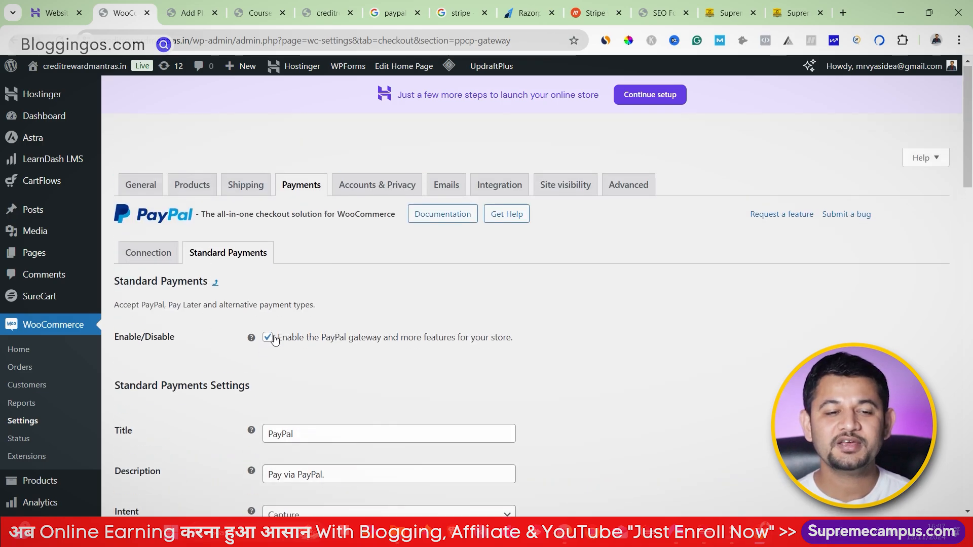
pyautogui.moveTo(343, 346); pyautogui.dragTo(452, 353)
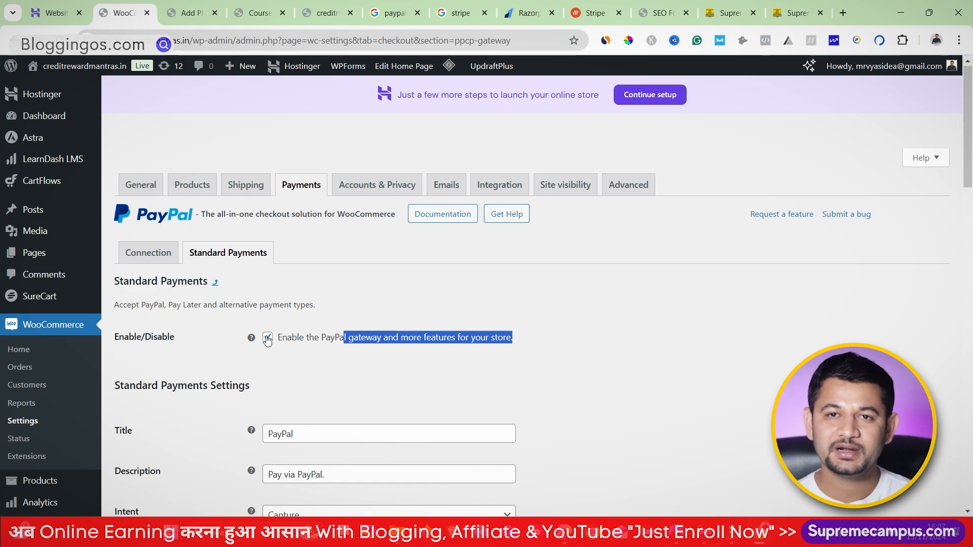
pyautogui.click(141, 249)
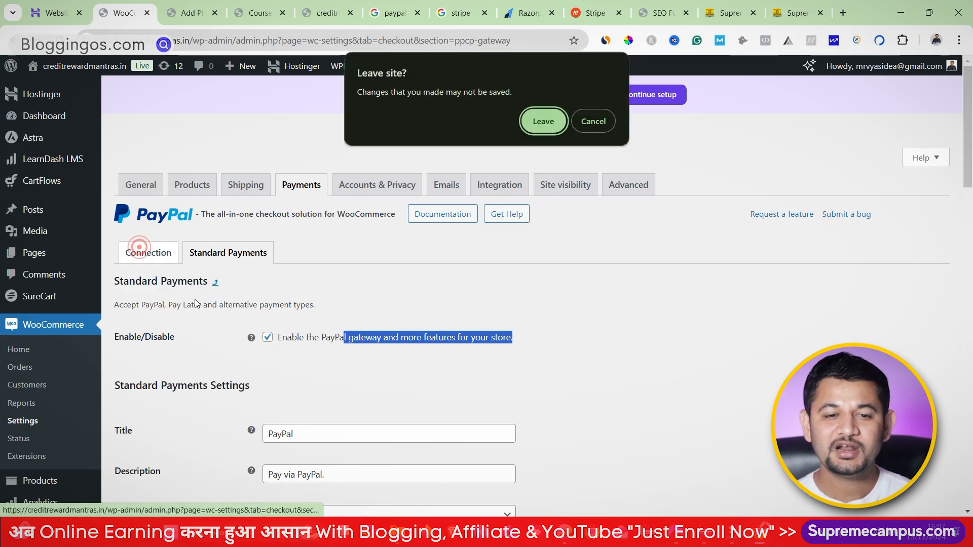
pyautogui.click(598, 125)
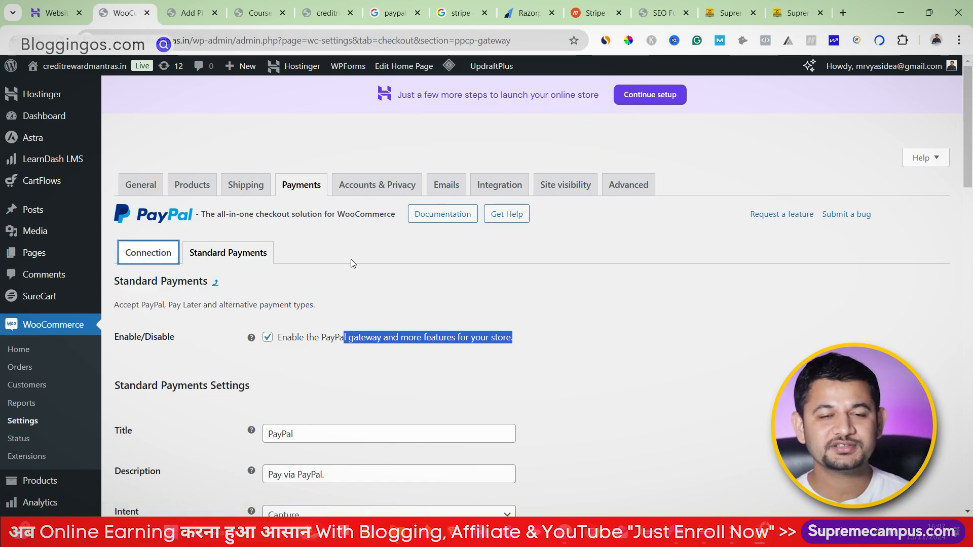
pyautogui.scroll(-2, 238, 258)
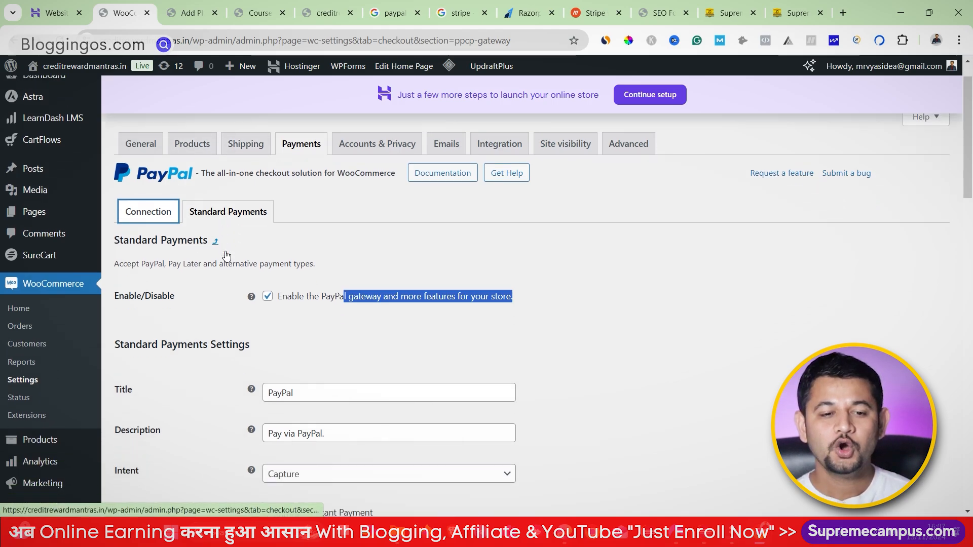
pyautogui.scroll(-15, 267, 276)
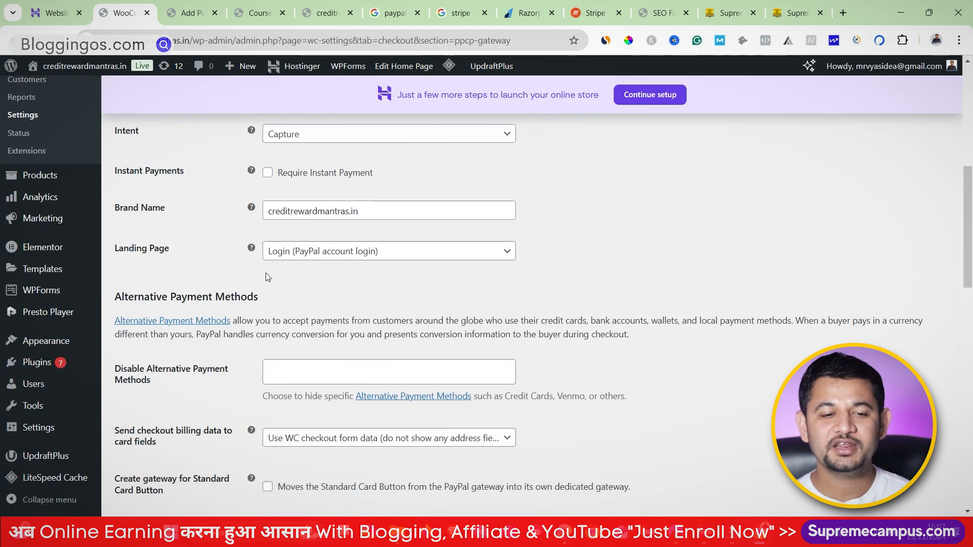
pyautogui.click(135, 448)
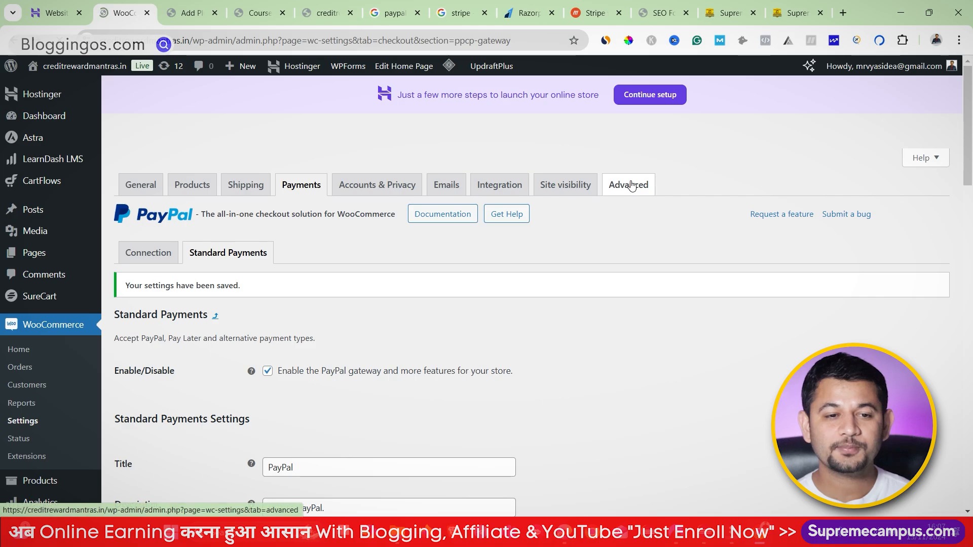
# Step: Allow customers to create an account during checkout in the Accounts & Privacy settings and save the changes
pyautogui.click(372, 186)
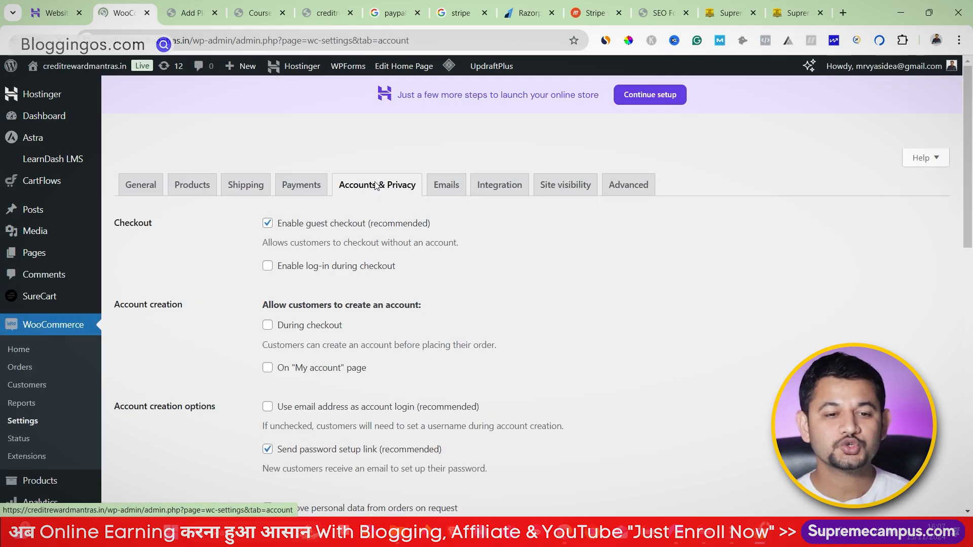
pyautogui.moveTo(291, 225); pyautogui.dragTo(424, 228)
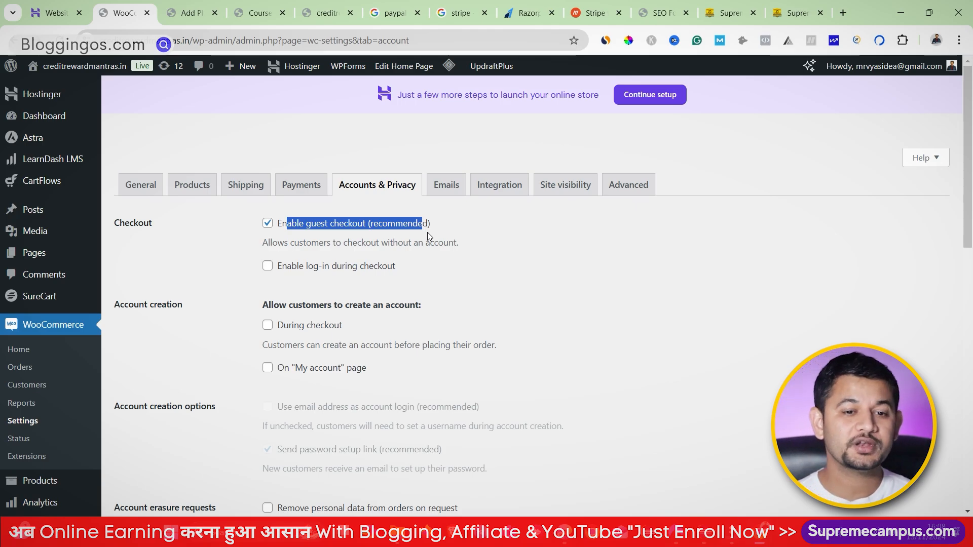
pyautogui.scroll(-9, 424, 254)
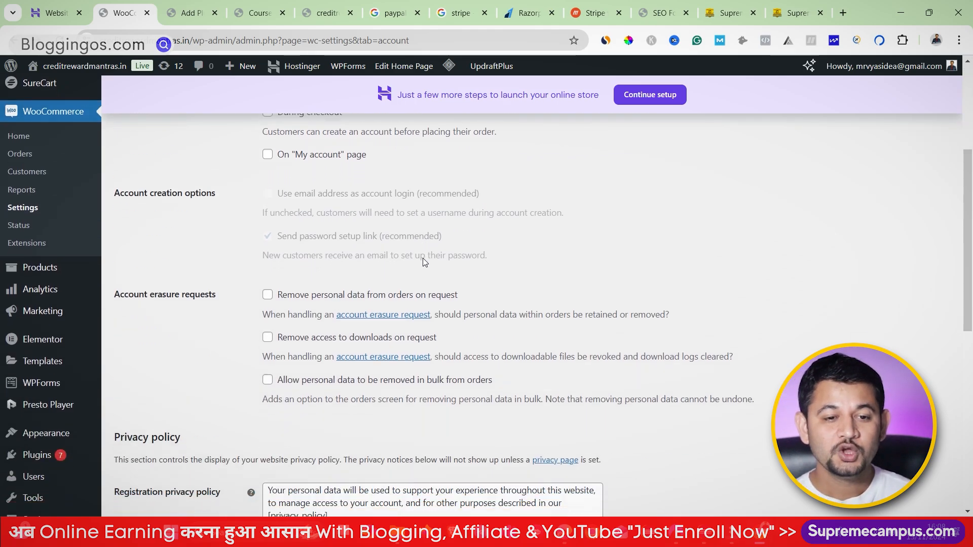
pyautogui.scroll(-5, 423, 261)
pyautogui.scroll(8, 422, 258)
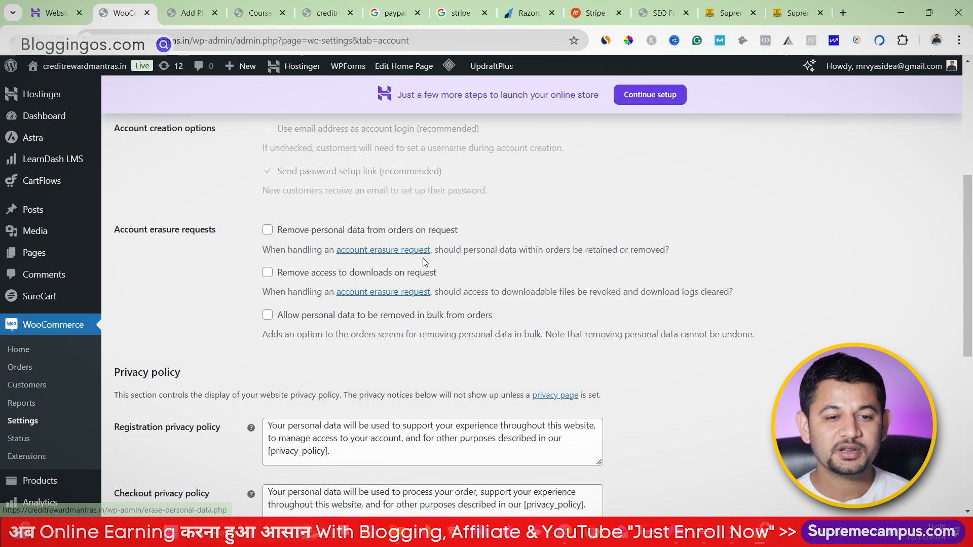
pyautogui.scroll(3, 247, 311)
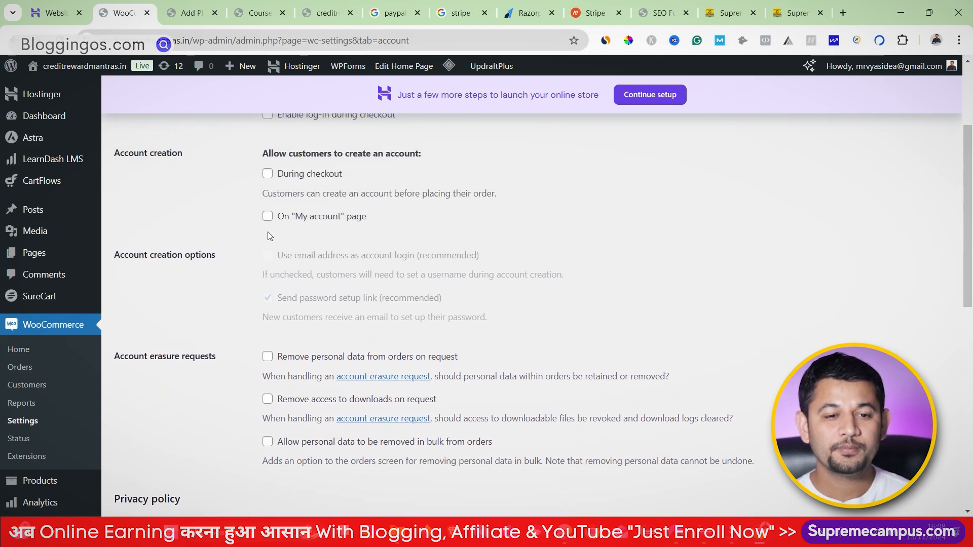
pyautogui.scroll(3, 275, 190)
pyautogui.moveTo(287, 282); pyautogui.dragTo(429, 288)
pyautogui.click(267, 300)
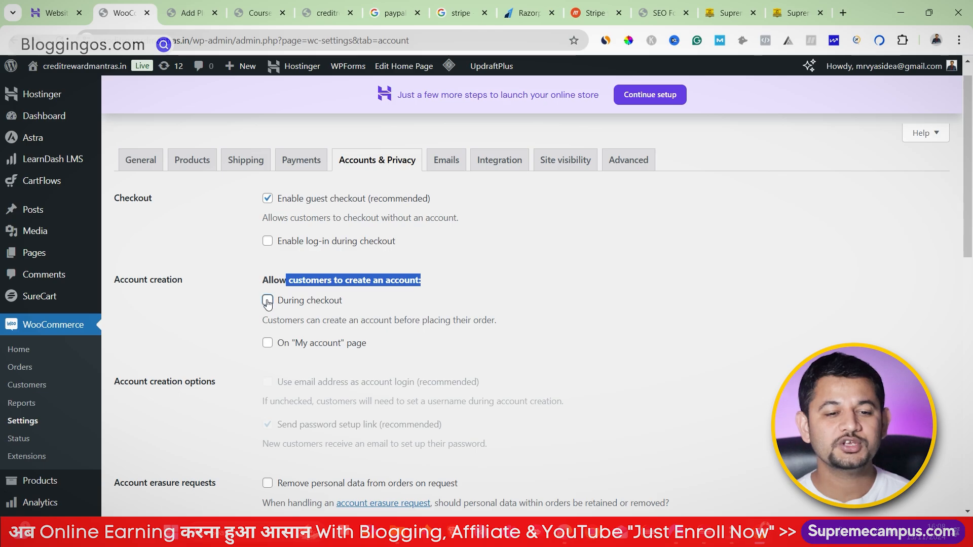
pyautogui.scroll(-10, 562, 255)
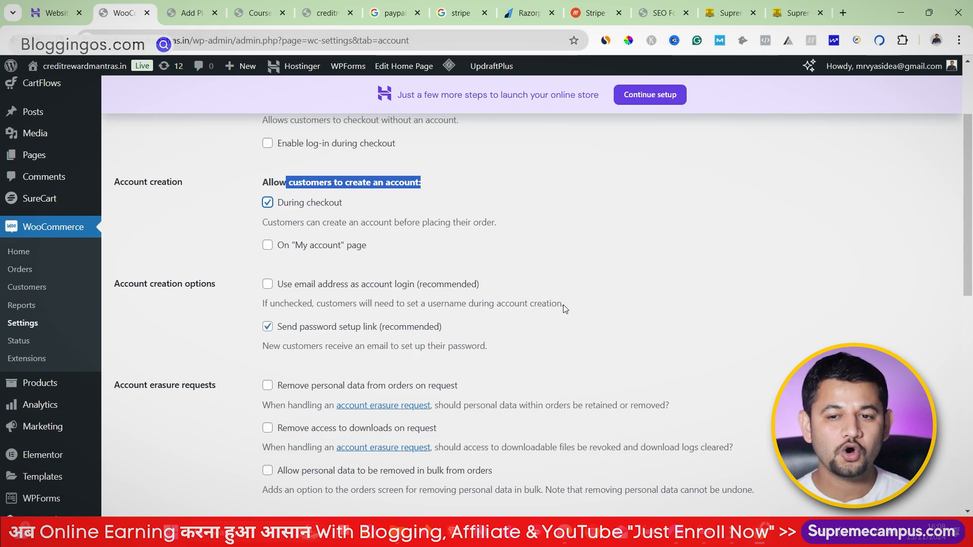
pyautogui.click(149, 448)
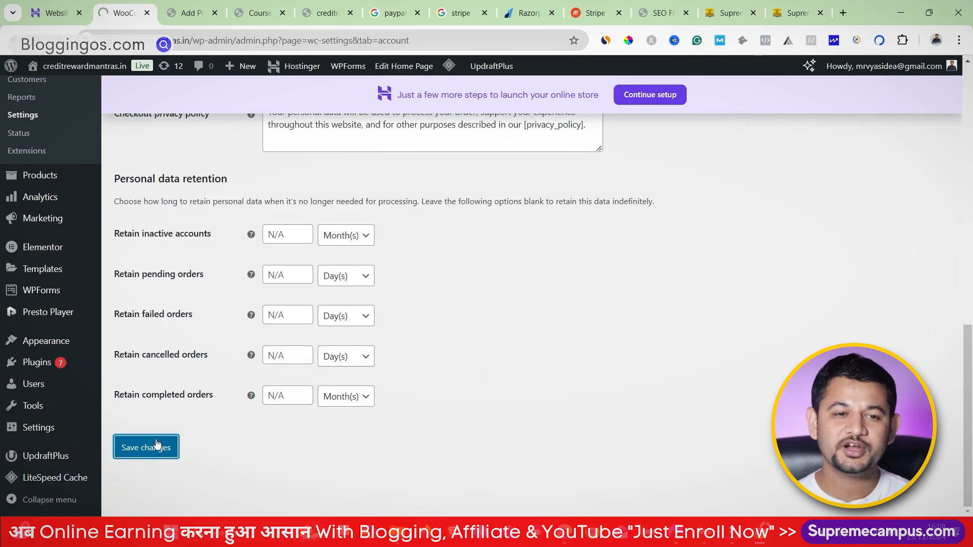
# Step: Switch to the incognito checkout page and examine the billing fields, account fields and payment methods
pyautogui.click(328, 11)
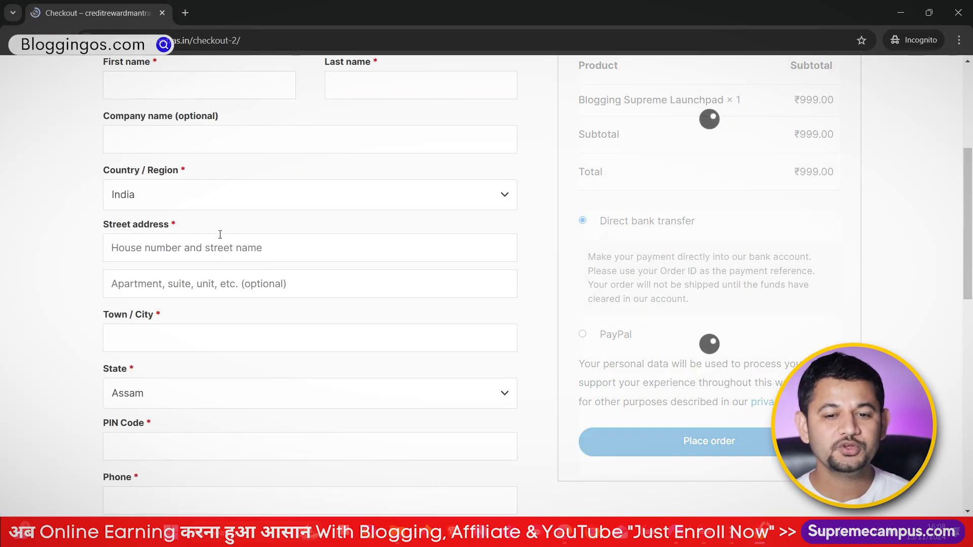
pyautogui.scroll(-6, 260, 262)
pyautogui.scroll(9, 180, 322)
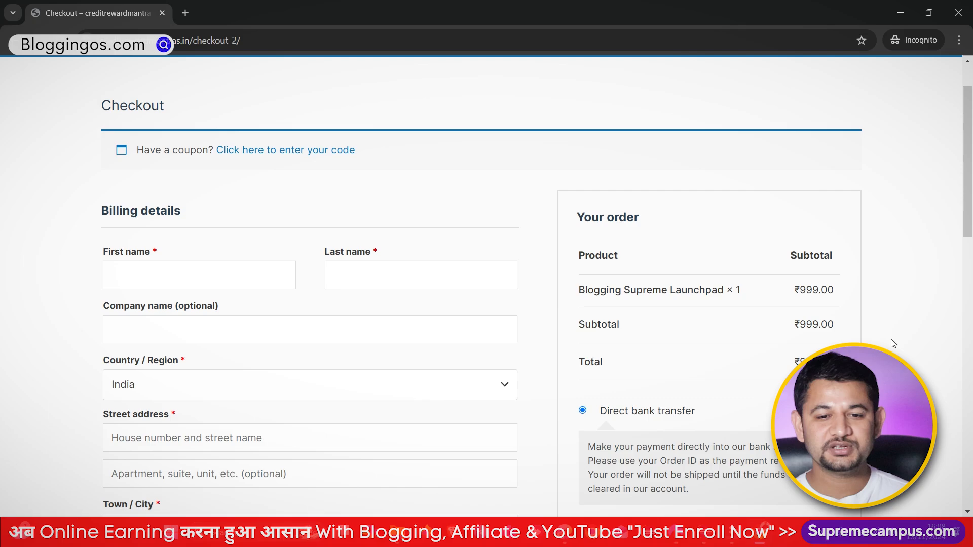
pyautogui.scroll(-4, 640, 288)
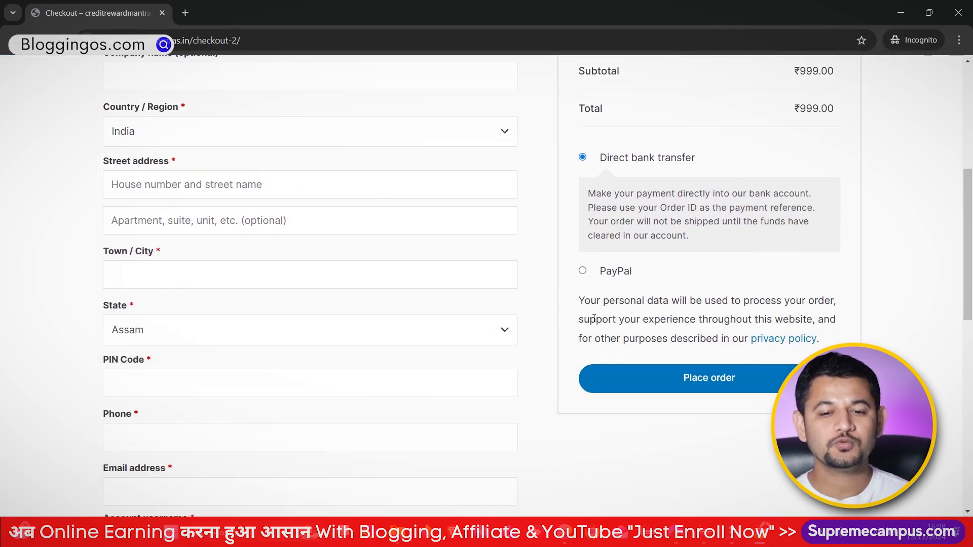
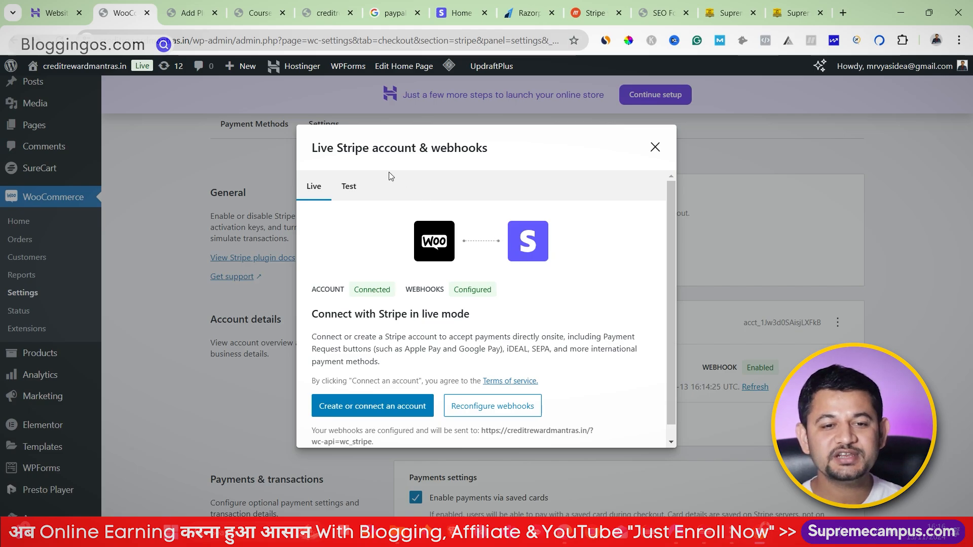
# Step: Connect the Supremecampus Stripe account to WooCommerce in test mode
pyautogui.click(343, 195)
pyautogui.click(318, 197)
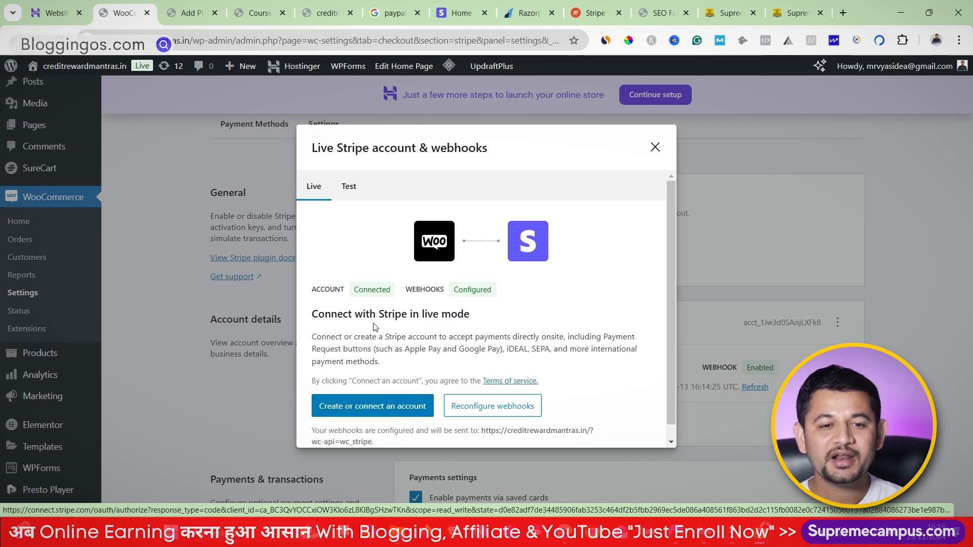
pyautogui.click(350, 188)
pyautogui.click(371, 425)
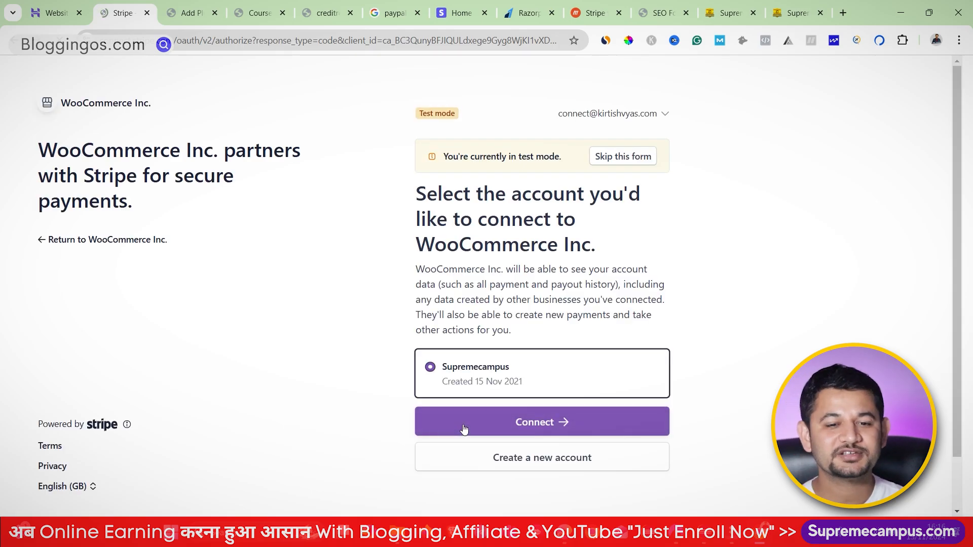
pyautogui.click(465, 431)
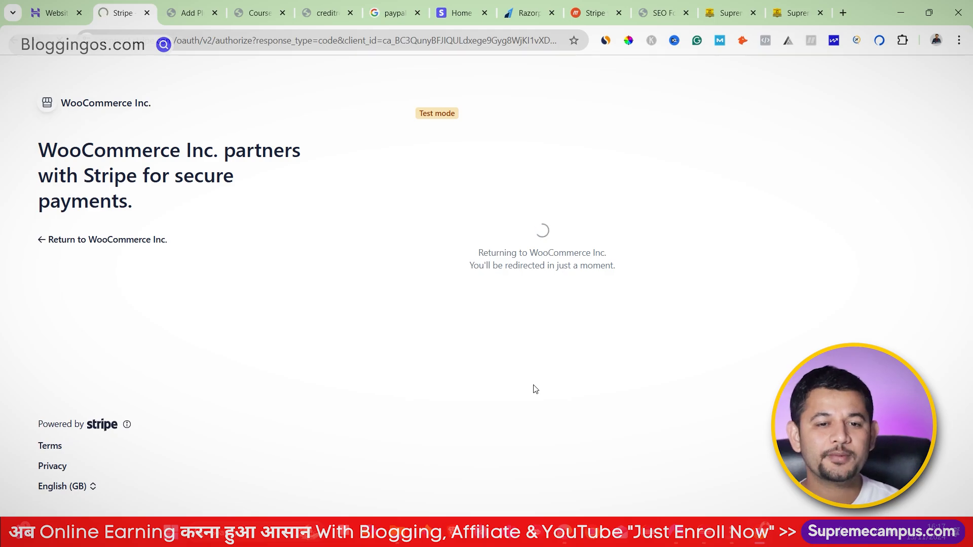
# Step: Turn on test mode in the Stripe dashboard and return to the store's Stripe settings
pyautogui.click(466, 10)
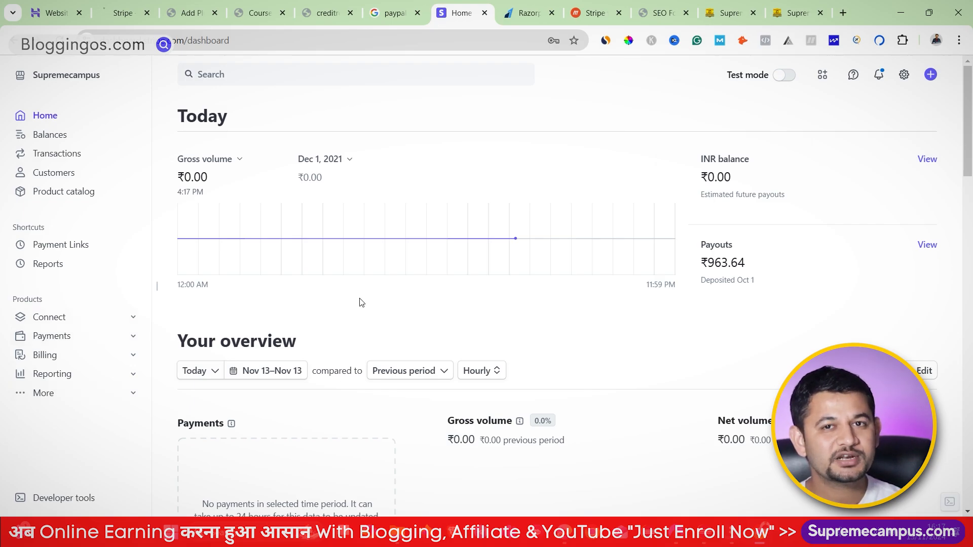
pyautogui.click(790, 75)
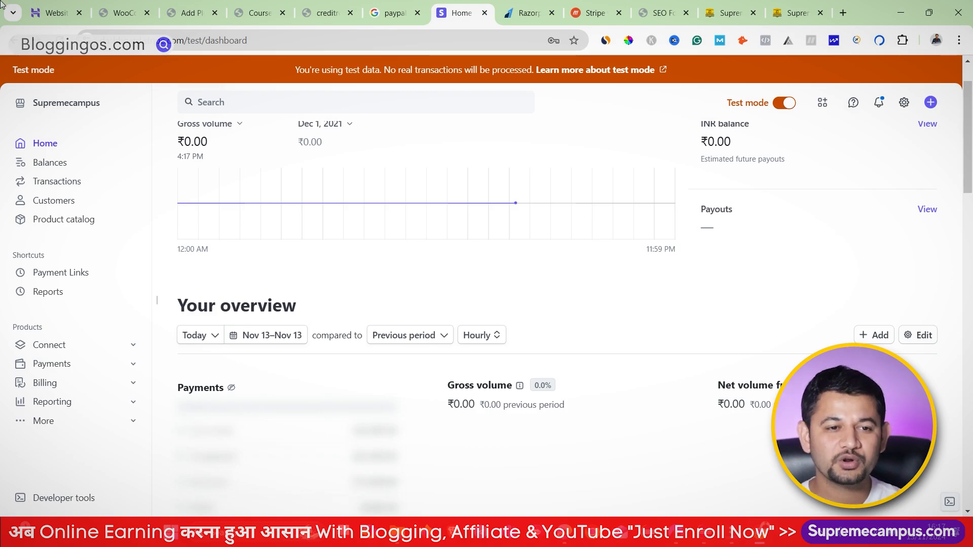
pyautogui.click(135, 6)
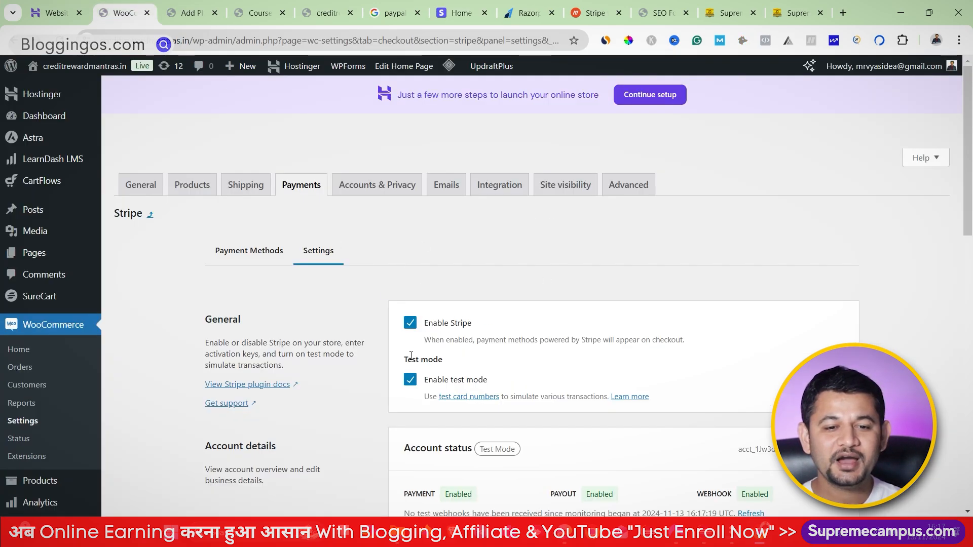
# Step: Check the payment, payout and webhook statuses in the Stripe account details
pyautogui.scroll(-2, 444, 380)
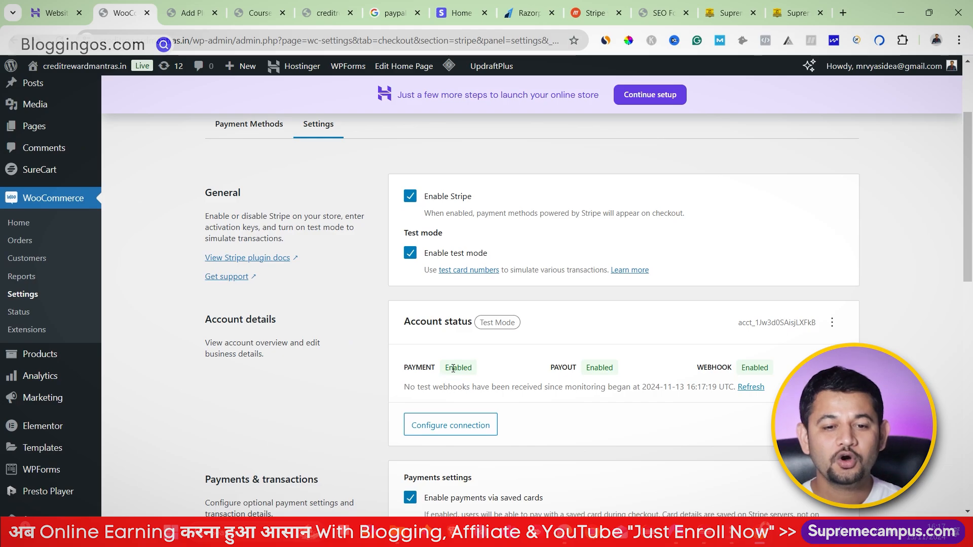
pyautogui.moveTo(452, 368); pyautogui.dragTo(475, 369)
pyautogui.moveTo(597, 369); pyautogui.dragTo(622, 370)
pyautogui.moveTo(753, 369); pyautogui.dragTo(769, 369)
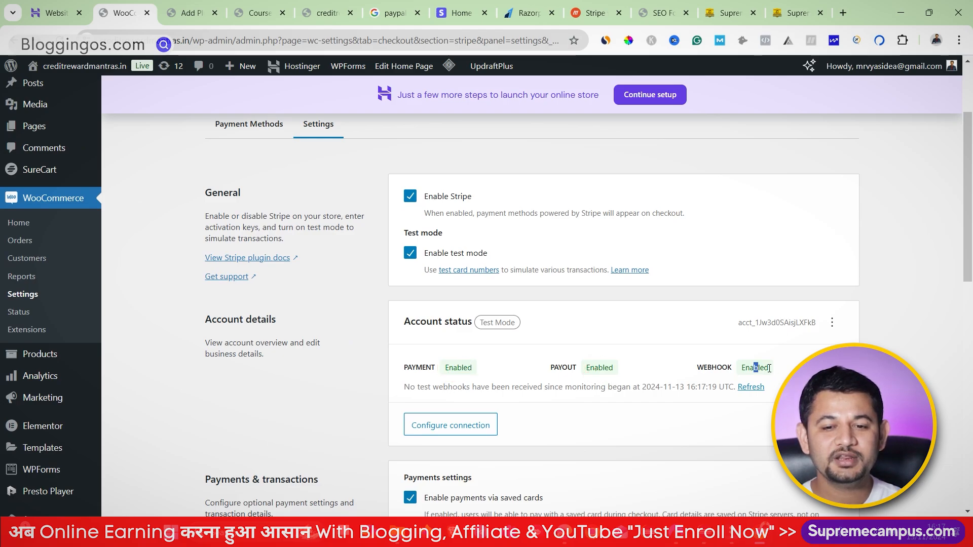
# Step: Reload the incognito checkout page and examine the Credit / Debit Card option's test mode instructions
pyautogui.moveTo(742, 322); pyautogui.dragTo(835, 322)
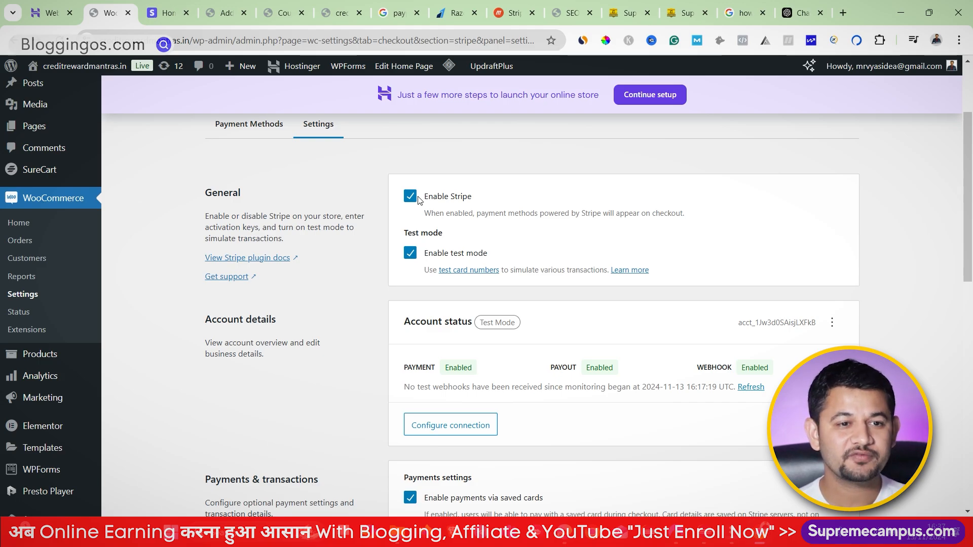
pyautogui.moveTo(758, 538)
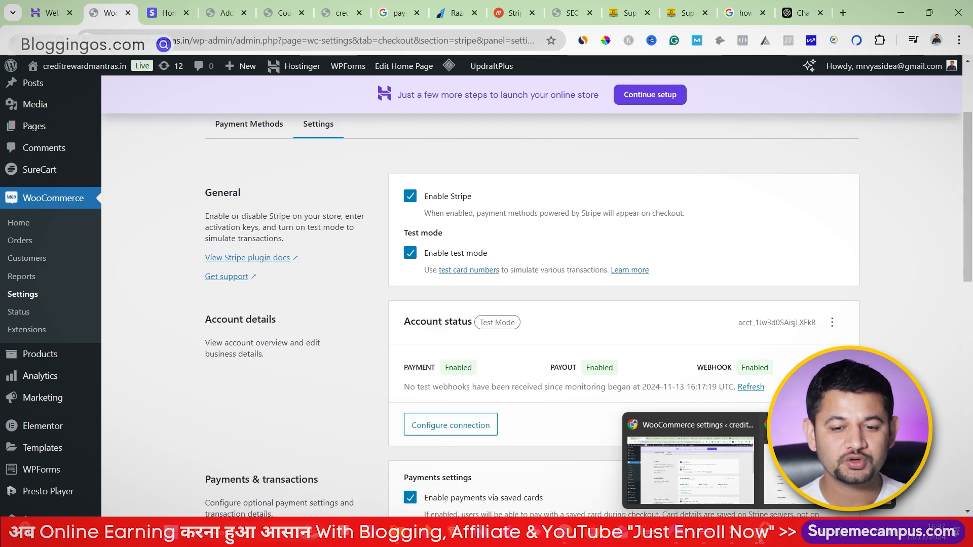
pyautogui.click(806, 474)
pyautogui.click(57, 38)
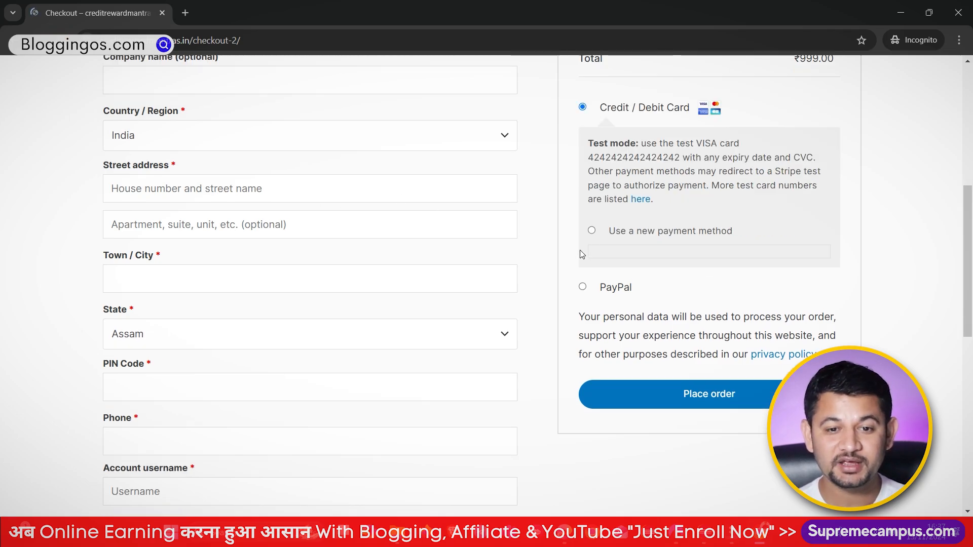
pyautogui.scroll(1, 625, 167)
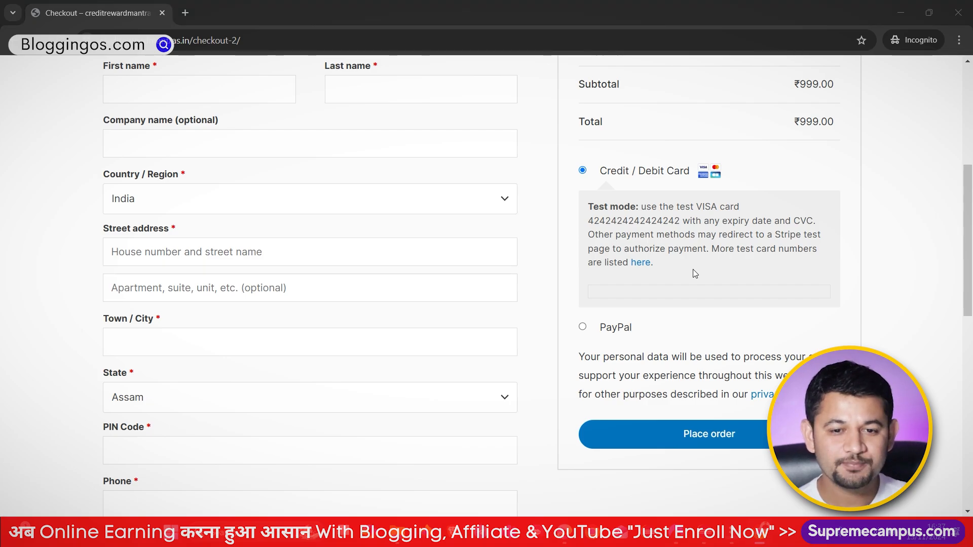
# Step: Check the test mode setting in the Stripe dashboard and return to the store's Stripe settings
pyautogui.hotkey('alt', 'Tab')
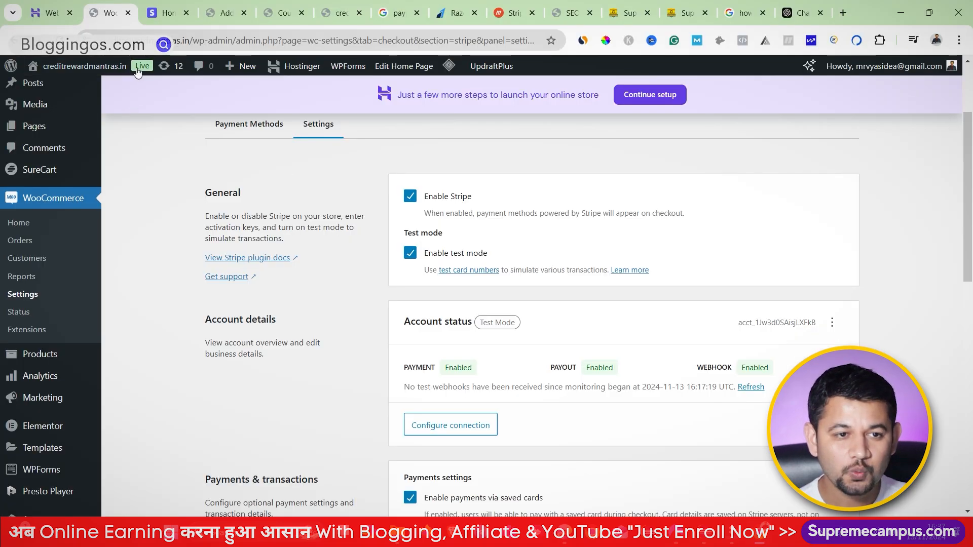
pyautogui.click(169, 12)
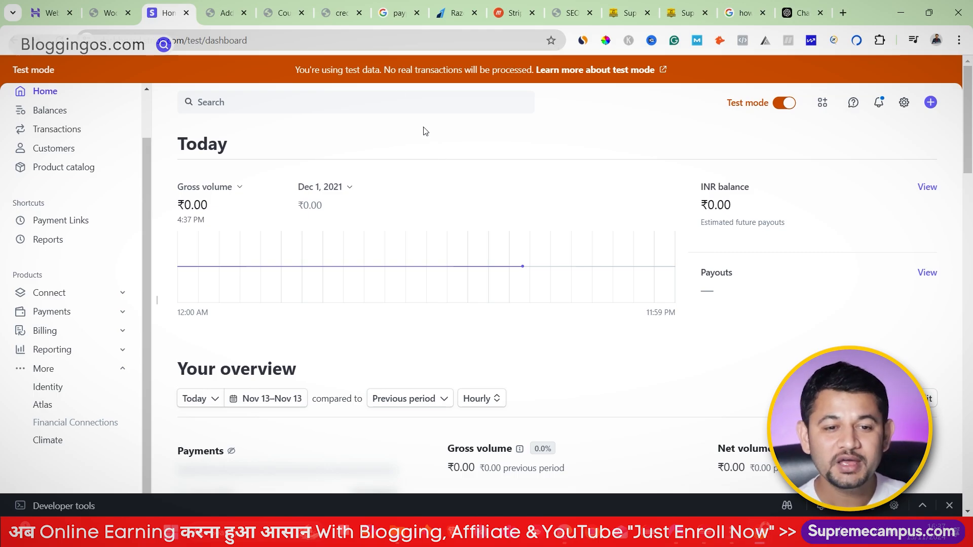
pyautogui.click(108, 13)
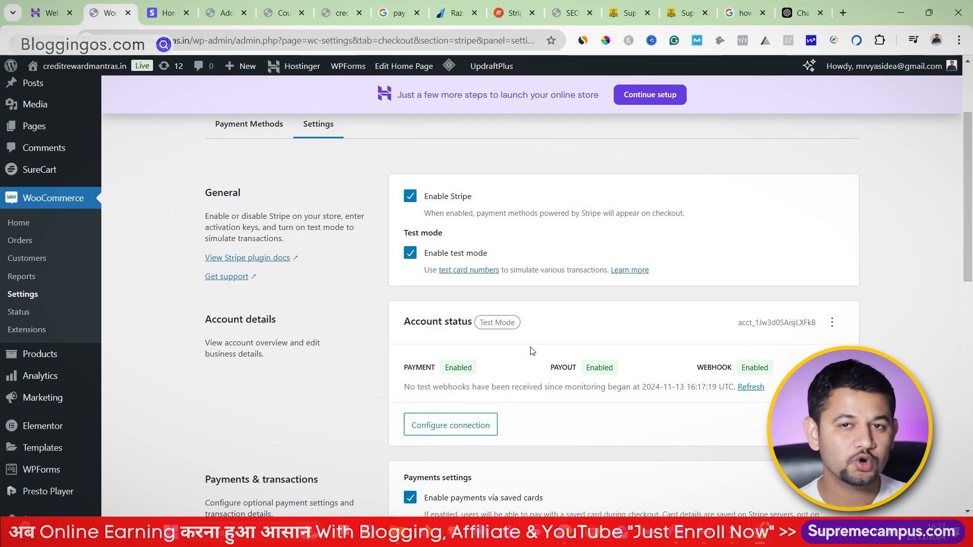
# Step: Open the Stripe connection configuration and compare the account and webhook statuses for live and test mode
pyautogui.click(463, 426)
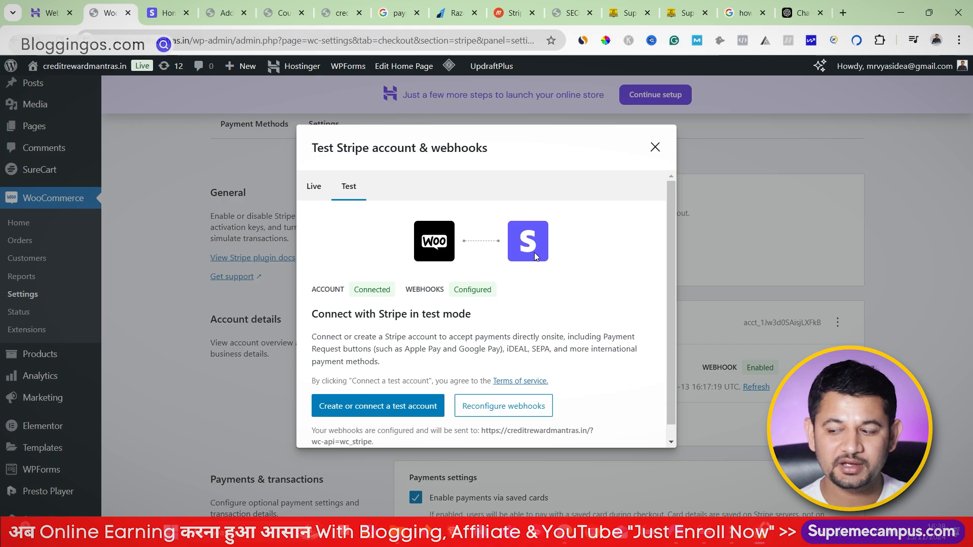
pyautogui.click(320, 190)
pyautogui.click(350, 189)
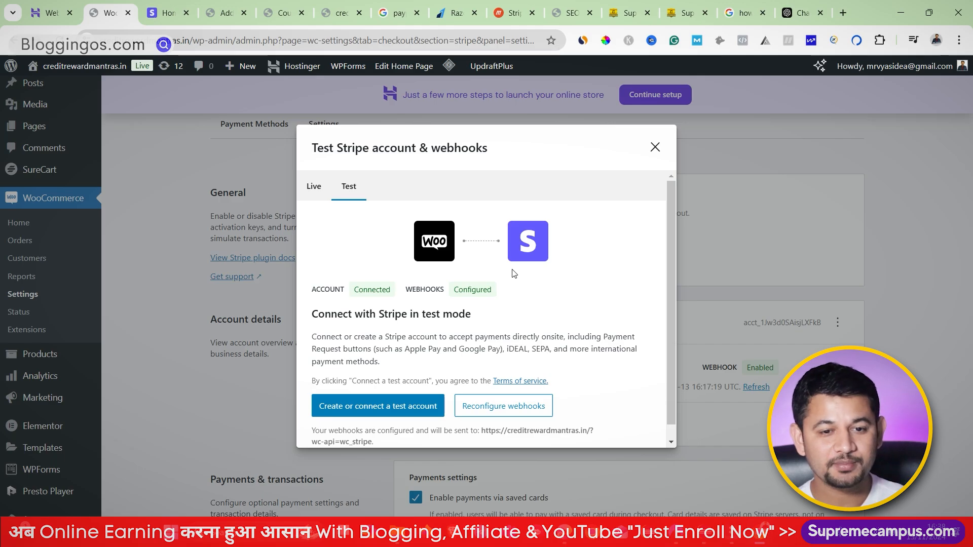
pyautogui.click(323, 189)
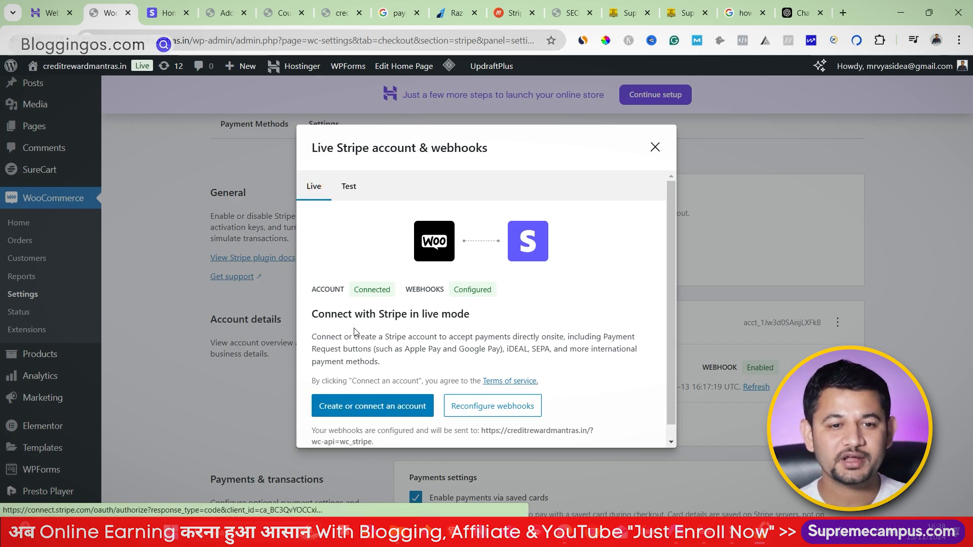
# Step: Reconnect the Supremecampus Stripe account to WooCommerce in test mode
pyautogui.click(345, 188)
pyautogui.click(379, 404)
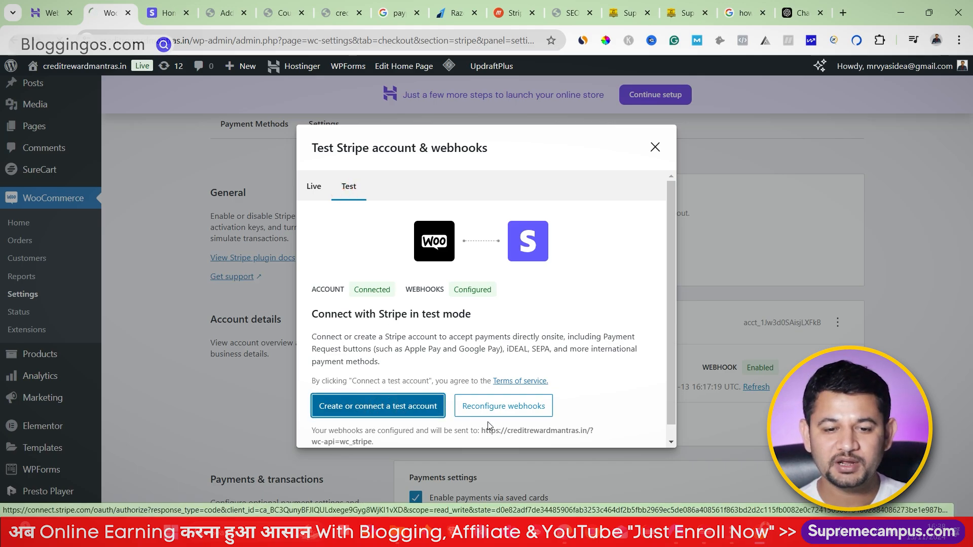
pyautogui.moveTo(610, 432); pyautogui.dragTo(512, 435)
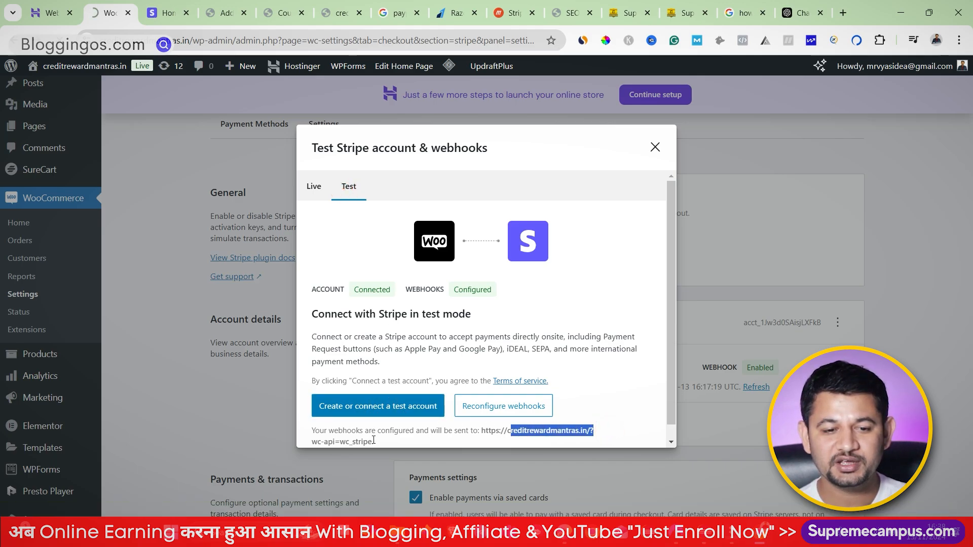
pyautogui.moveTo(372, 439); pyautogui.dragTo(484, 423)
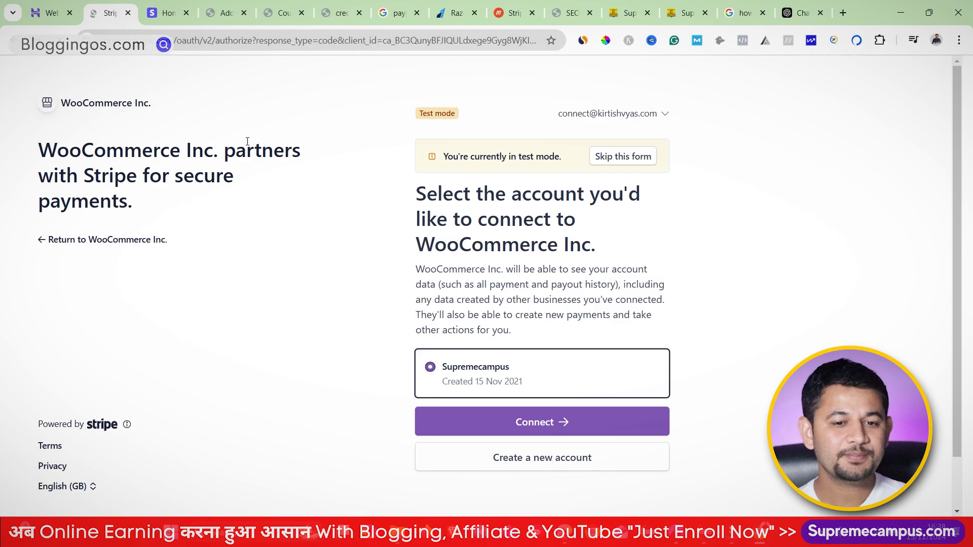
pyautogui.click(518, 421)
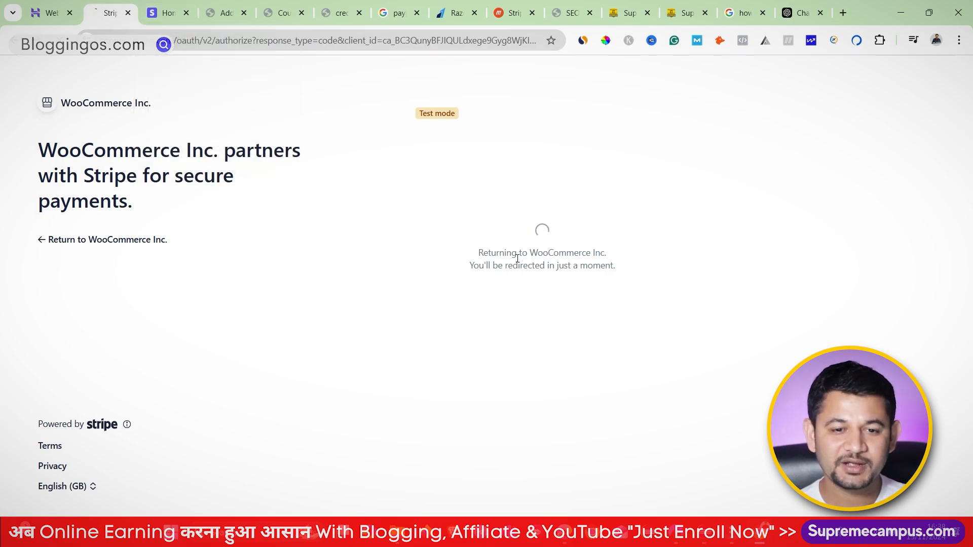
pyautogui.moveTo(485, 265); pyautogui.dragTo(635, 270)
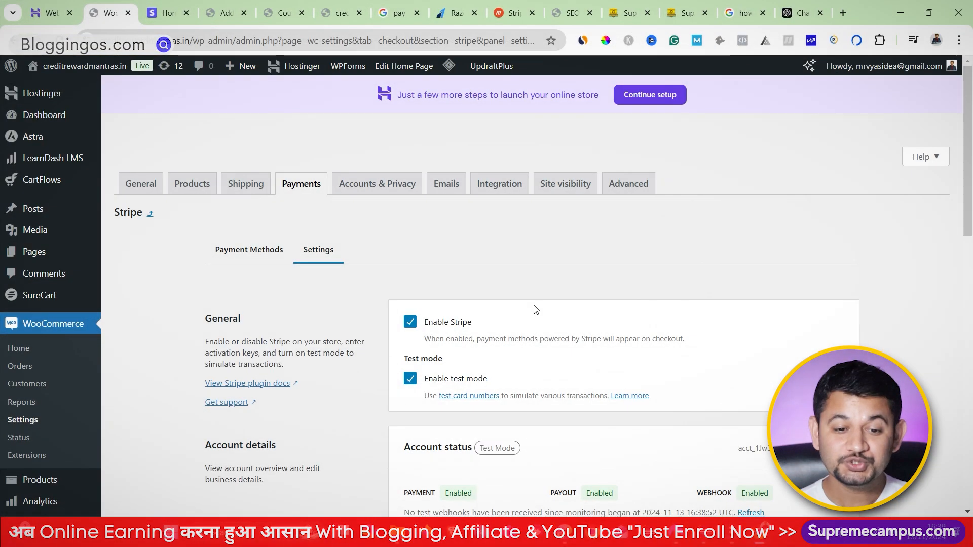
# Step: Check the payment, payout and webhook statuses under the Stripe account details after the reconnection
pyautogui.scroll(-2, 536, 309)
pyautogui.doubleClick(451, 367)
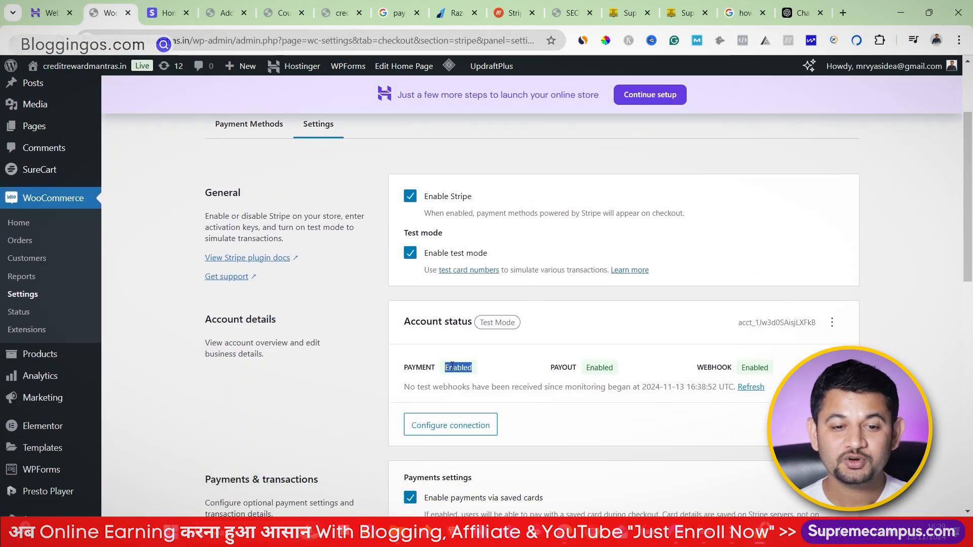
pyautogui.click(604, 368)
pyautogui.click(764, 368)
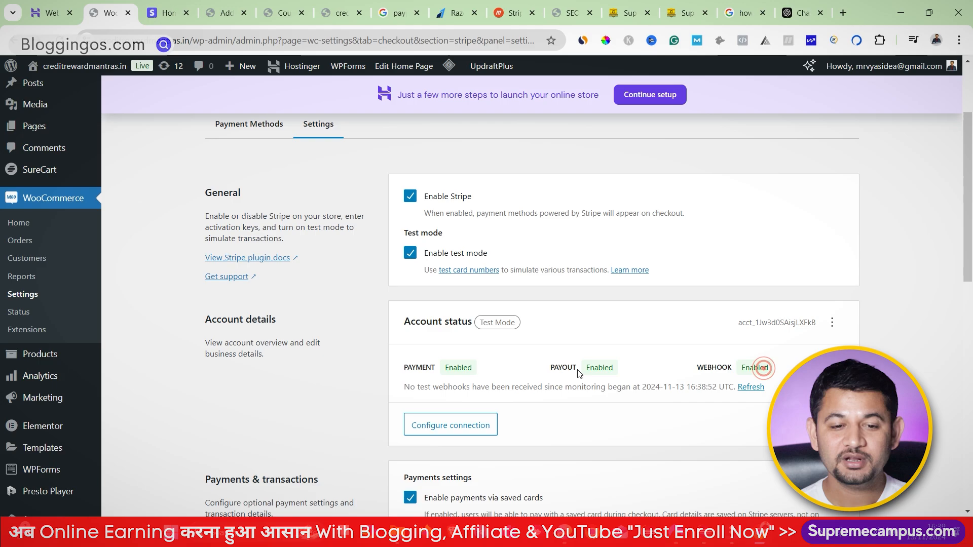
pyautogui.click(458, 368)
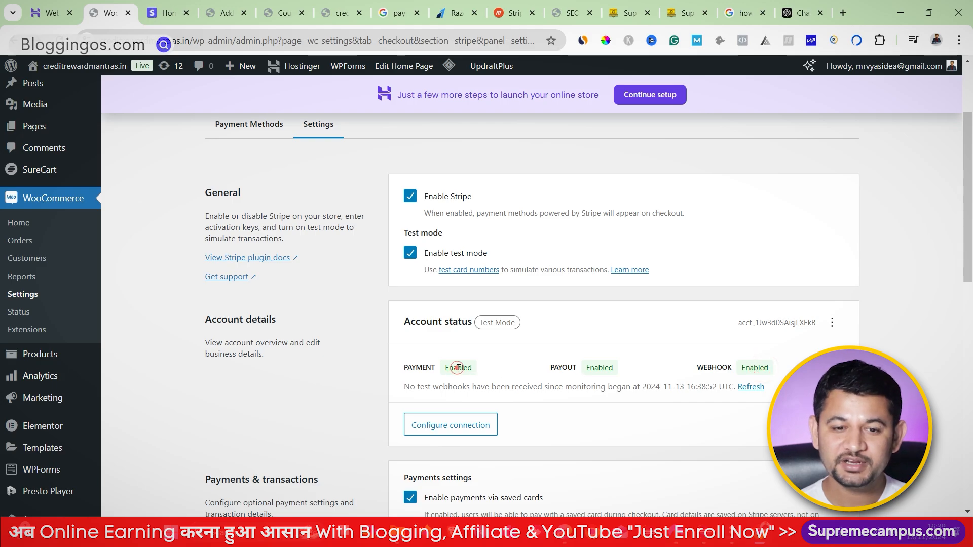
pyautogui.click(590, 365)
pyautogui.doubleClick(761, 367)
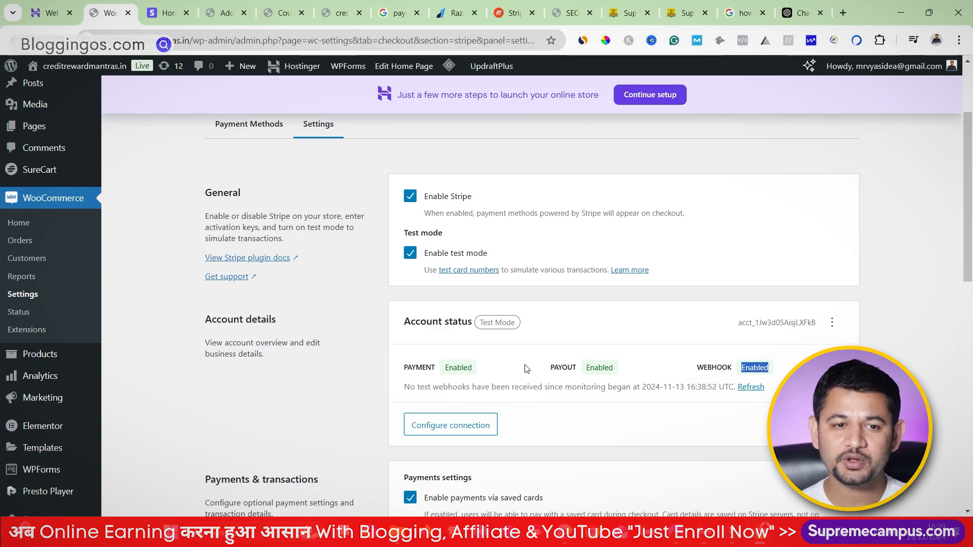
# Step: Switch to the Stripe dashboard and check its test mode setting
pyautogui.click(455, 12)
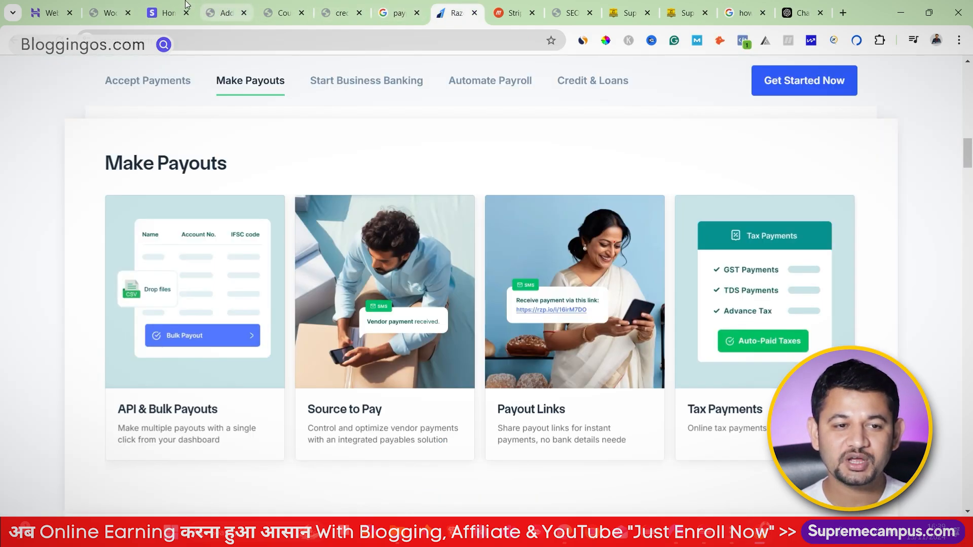
pyautogui.click(170, 6)
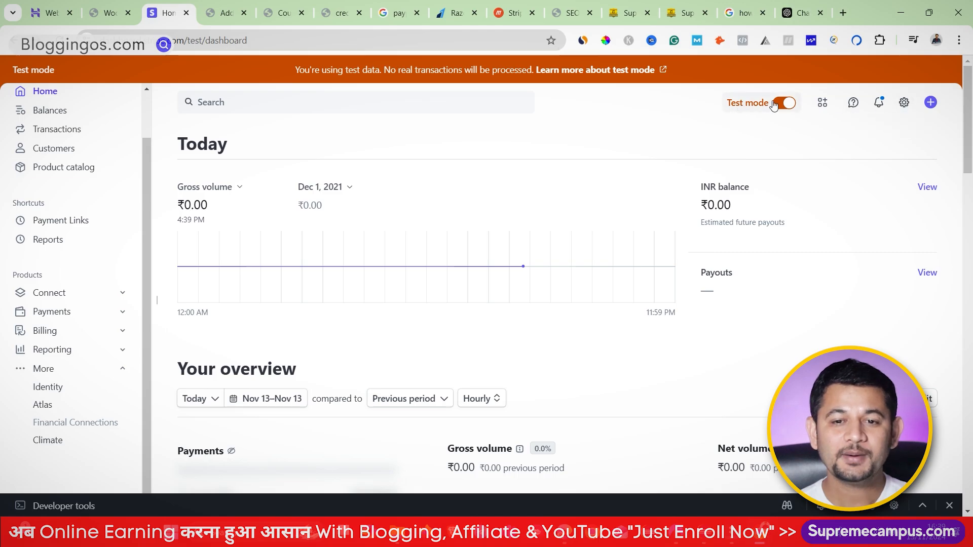